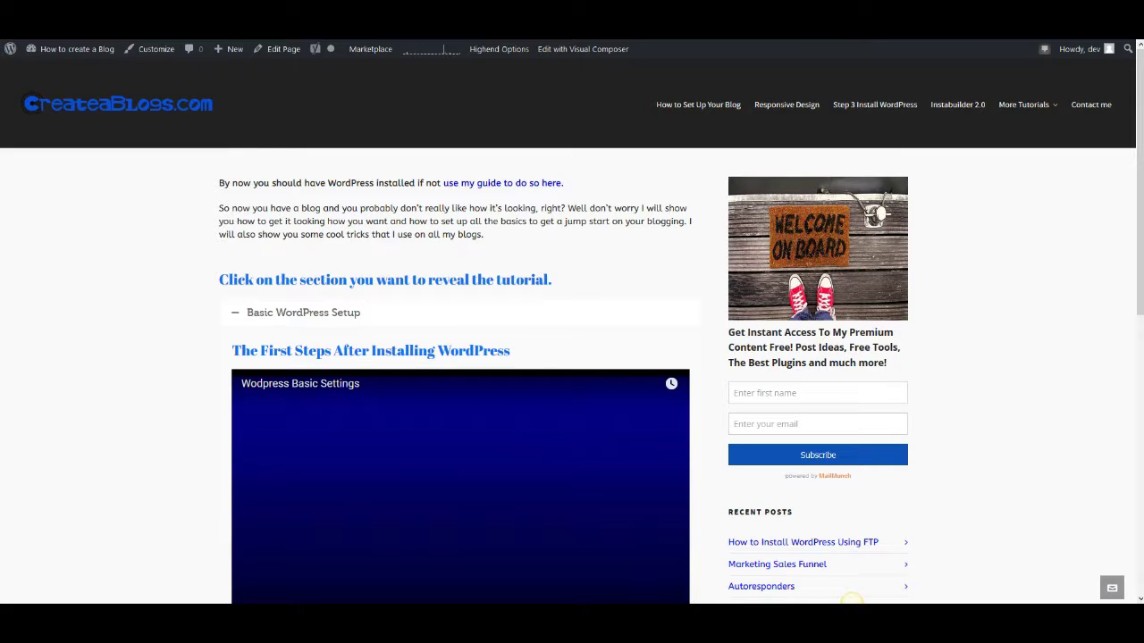
Step: Switch to the WordPress admin's Themes page, open the WordPress.org theme catalogue, and browse the featured themes
left_click(190, 20)
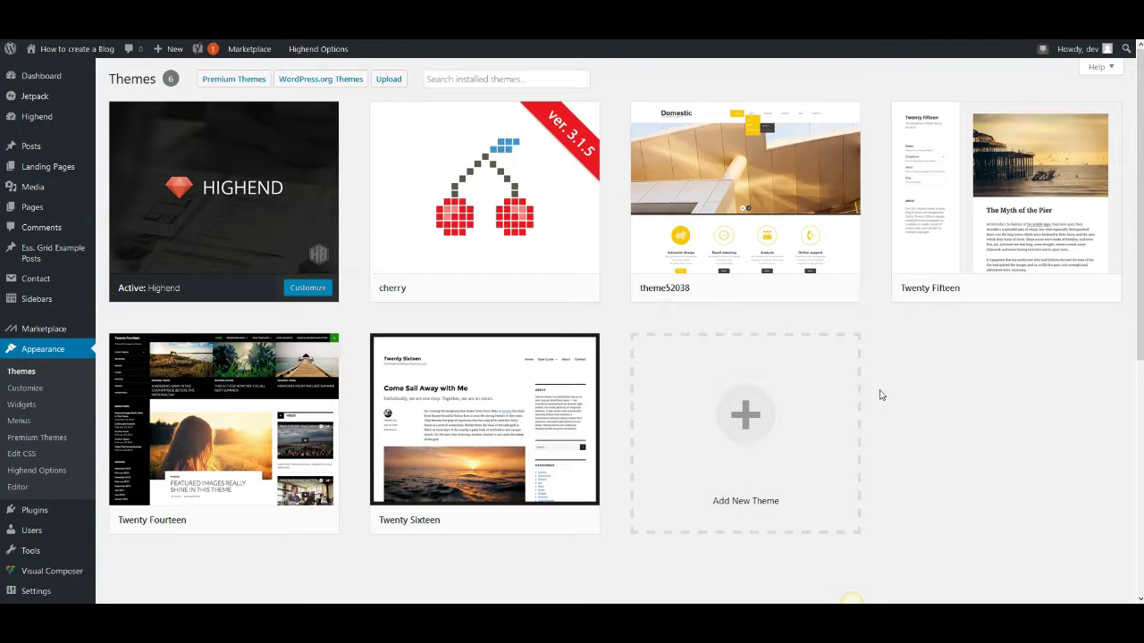
left_click(324, 82)
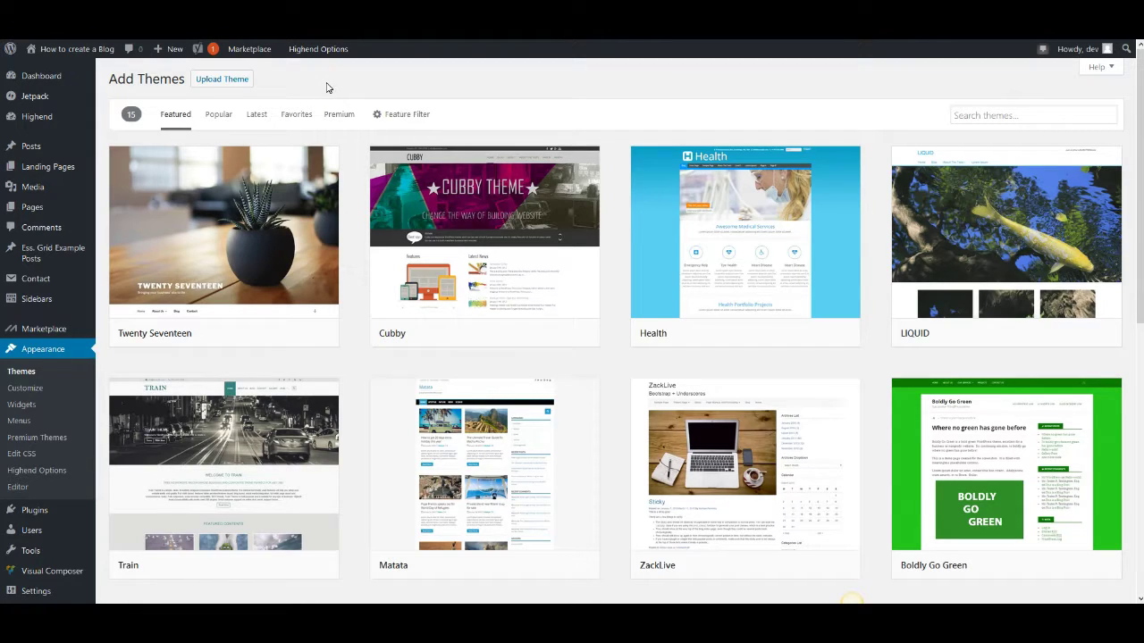
scroll(631, 345, "down", 5)
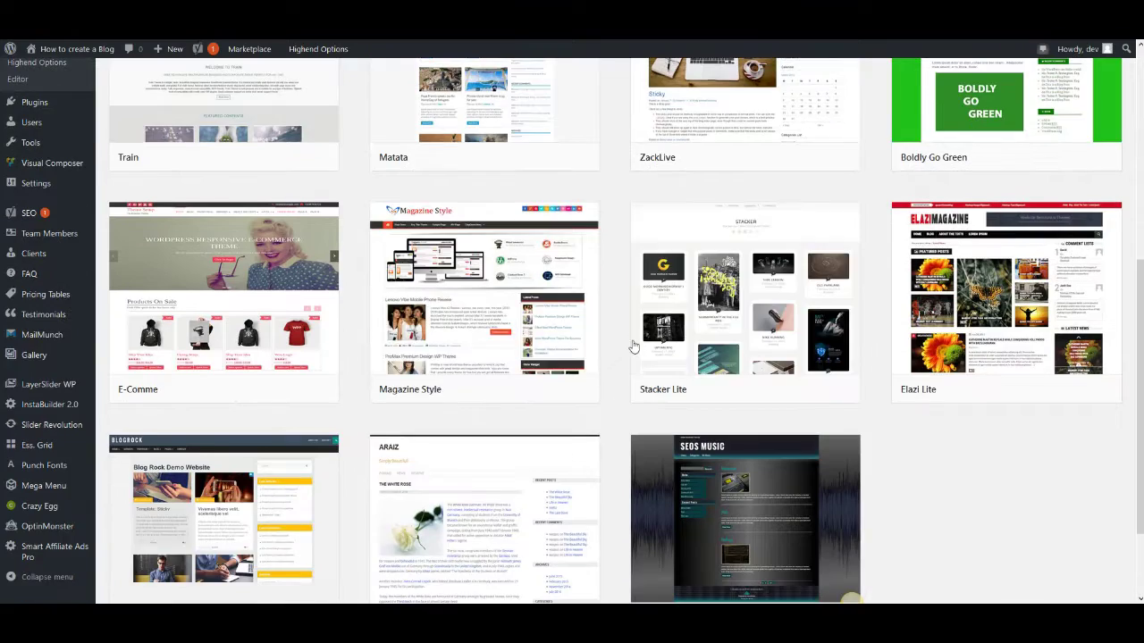
scroll(603, 398, "up", 5)
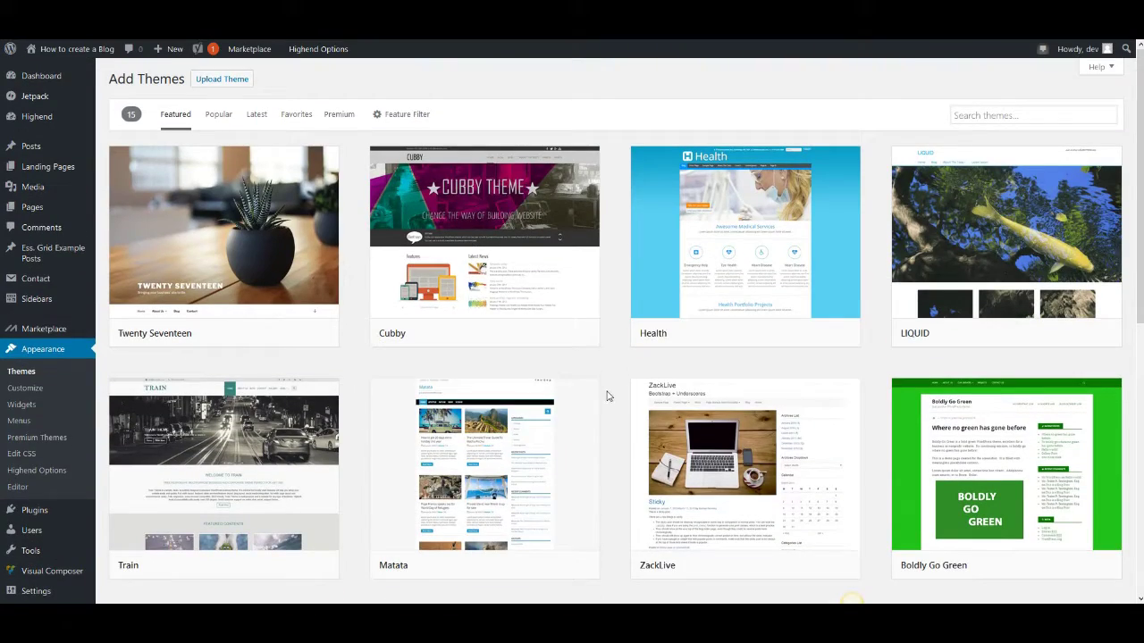
Step: Filter the theme catalogue by Full Width Template, Custom Header, Custom Colors, Blog and E-Commerce
left_click(411, 117)
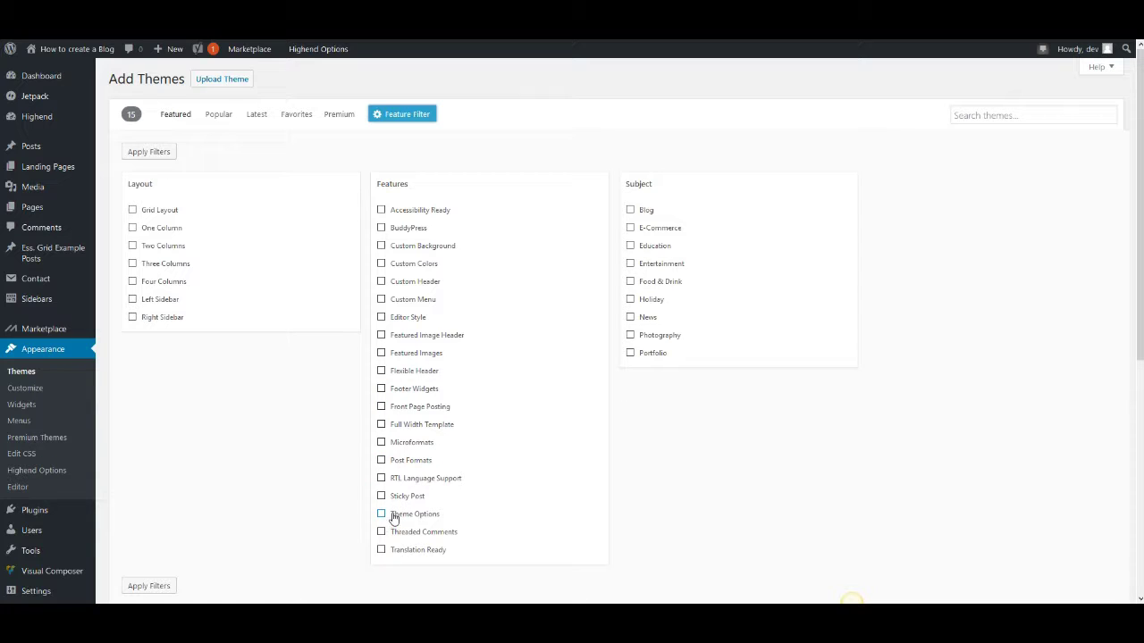
left_click(393, 425)
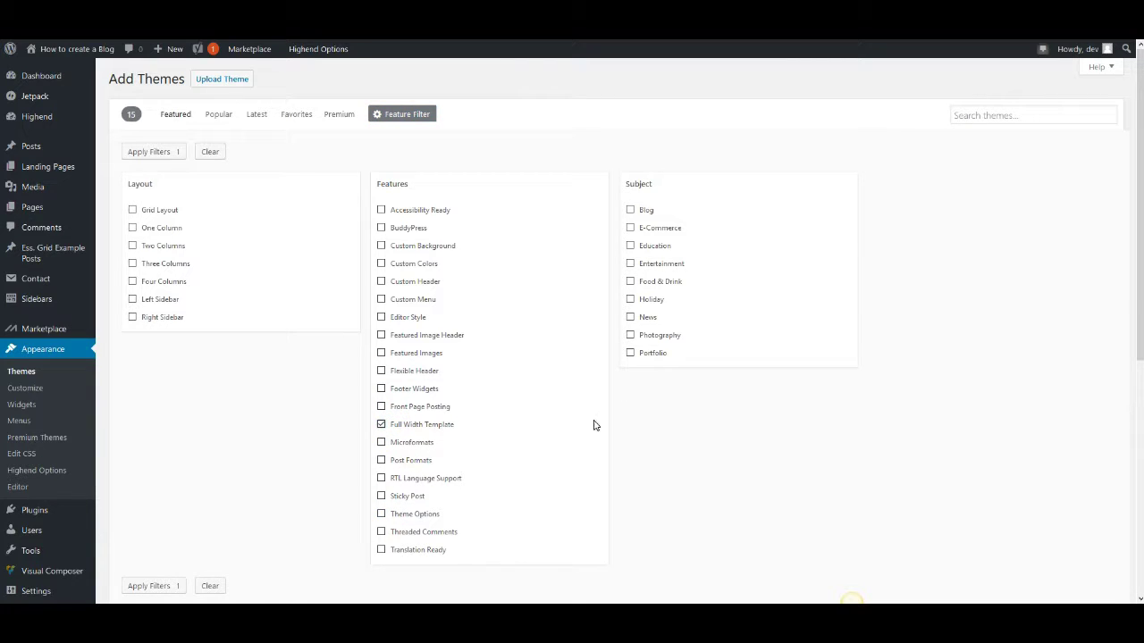
left_click(631, 211)
left_click(630, 229)
left_click(382, 282)
left_click(382, 264)
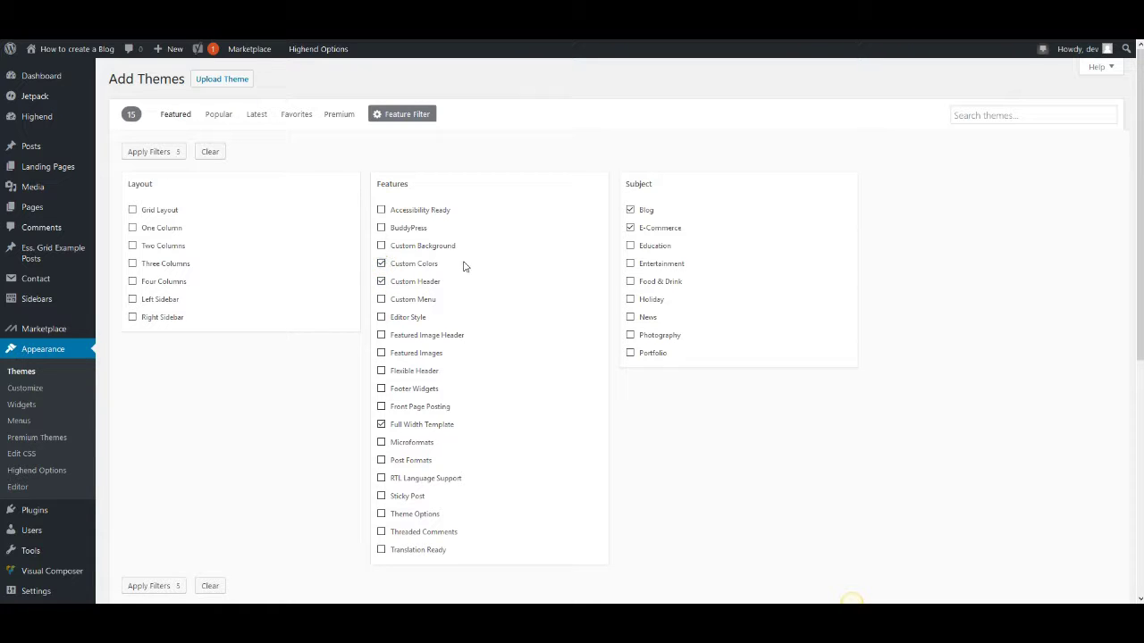
left_click(143, 154)
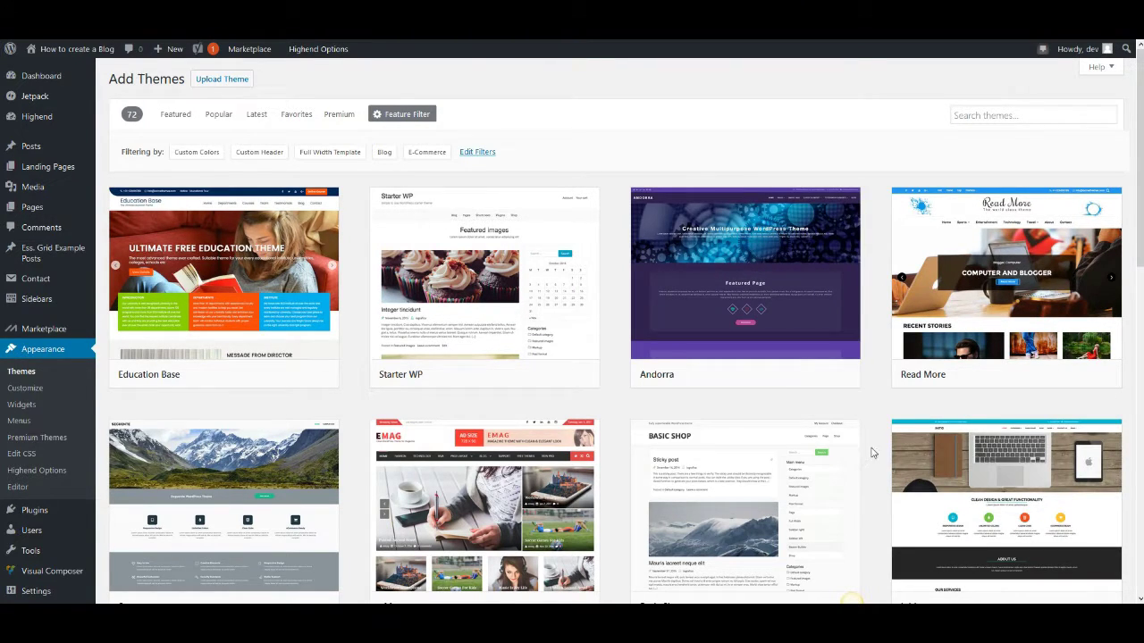
Step: Browse the filtered themes and compare their preview images
scroll(874, 451, "down", 7)
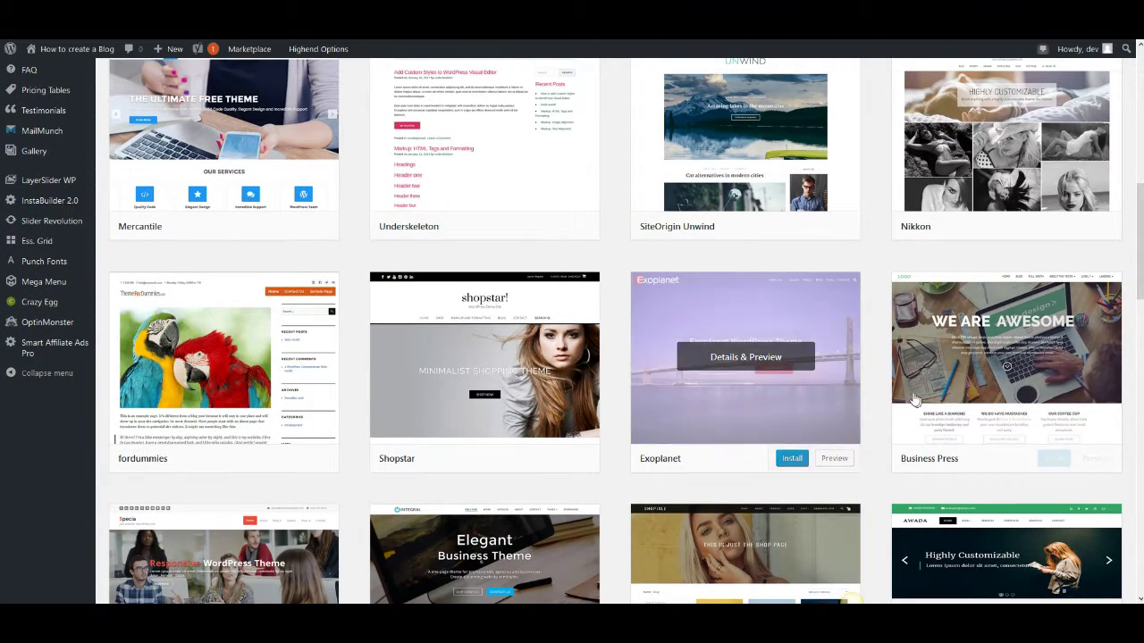
scroll(874, 411, "down", 2)
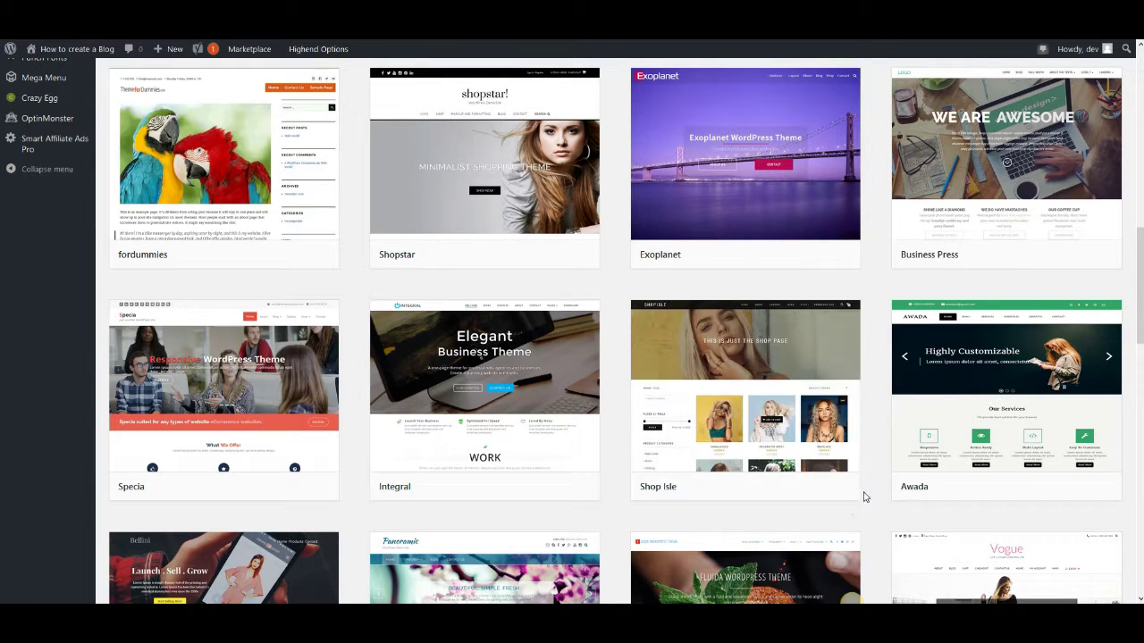
scroll(863, 496, "down", 2)
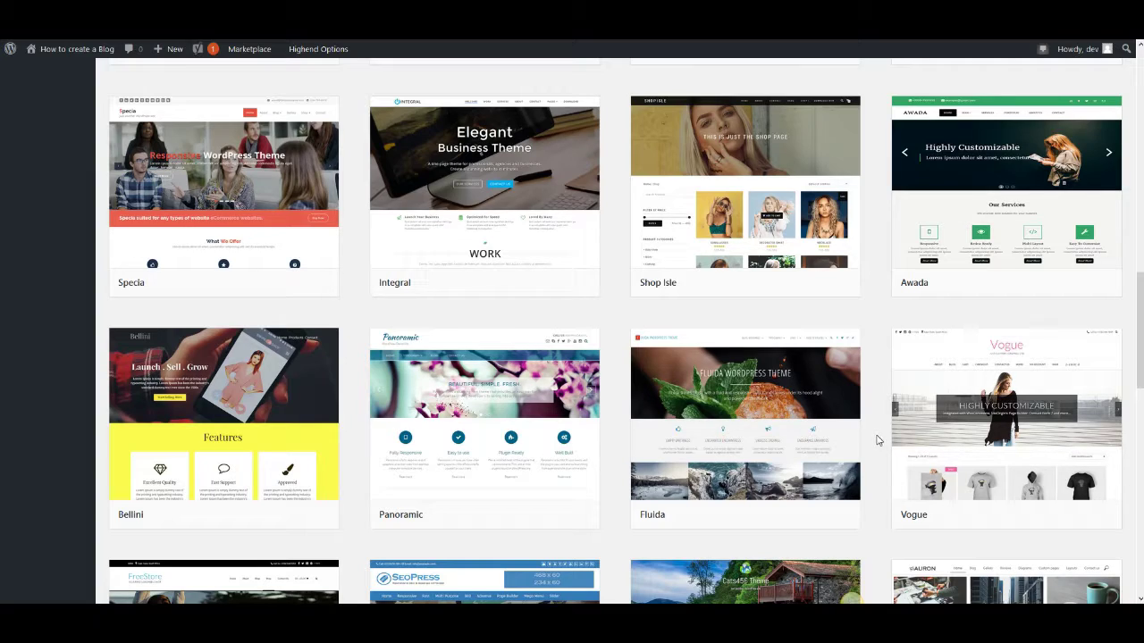
scroll(875, 438, "up", 10)
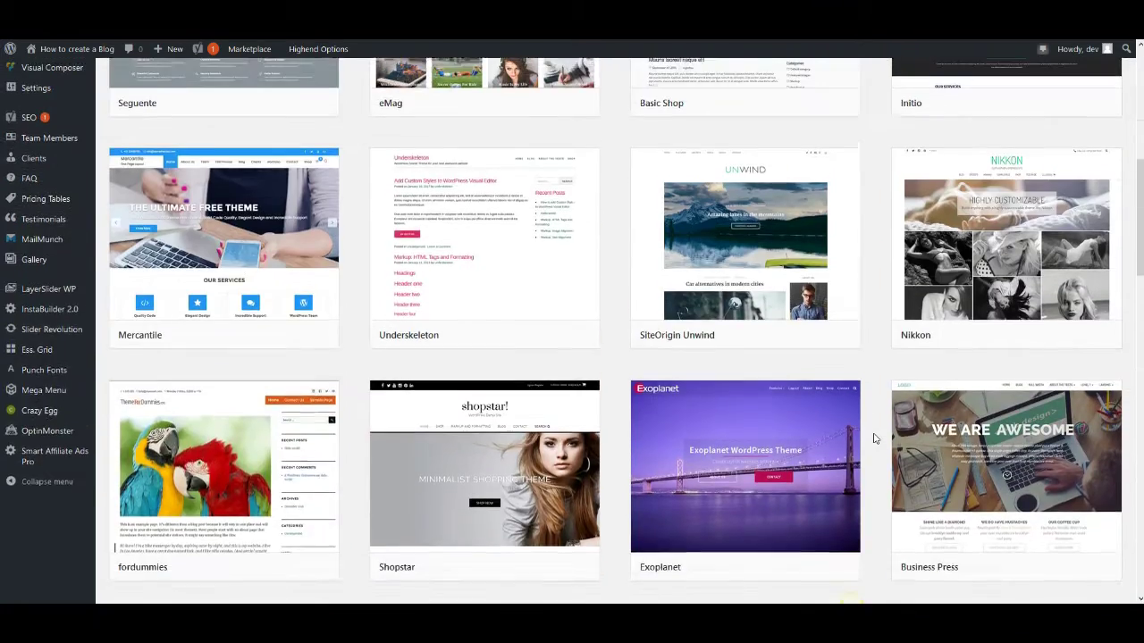
scroll(874, 439, "up", 1)
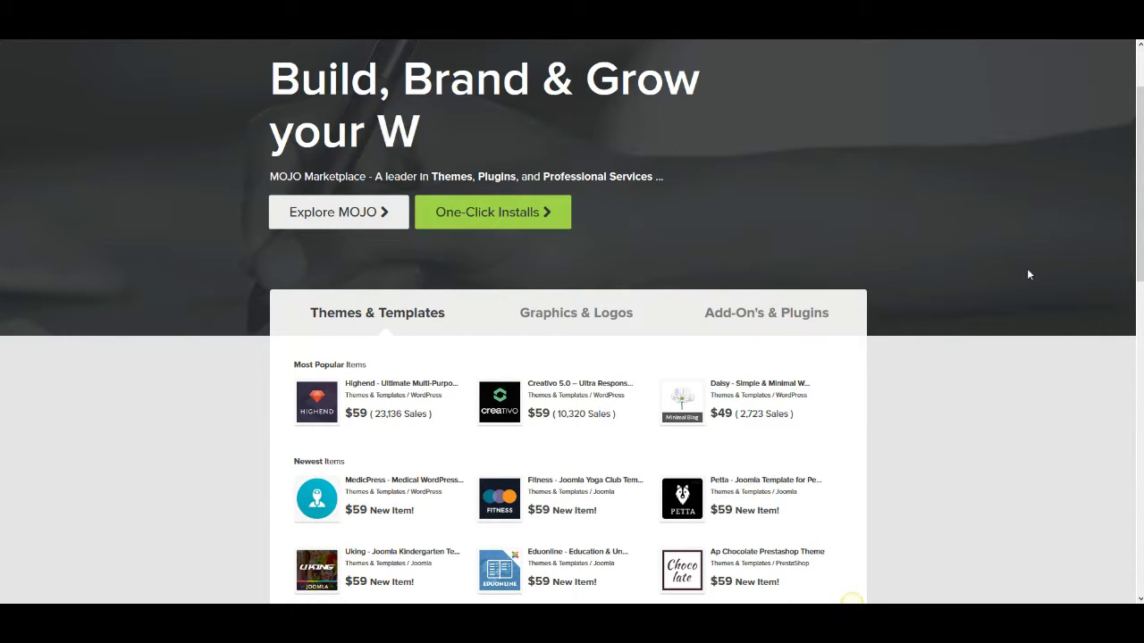
Step: Preview the most popular WordPress themes, Highend and Creativo, on the MOJO Marketplace home page
scroll(1027, 274, "up", 2)
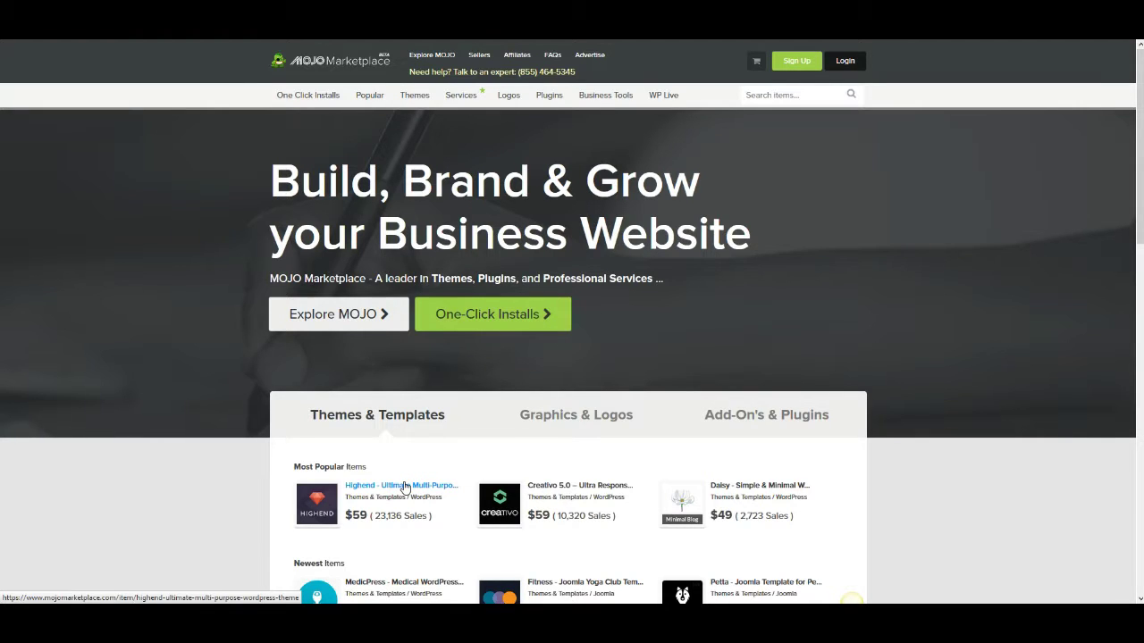
mouse_move(313, 528)
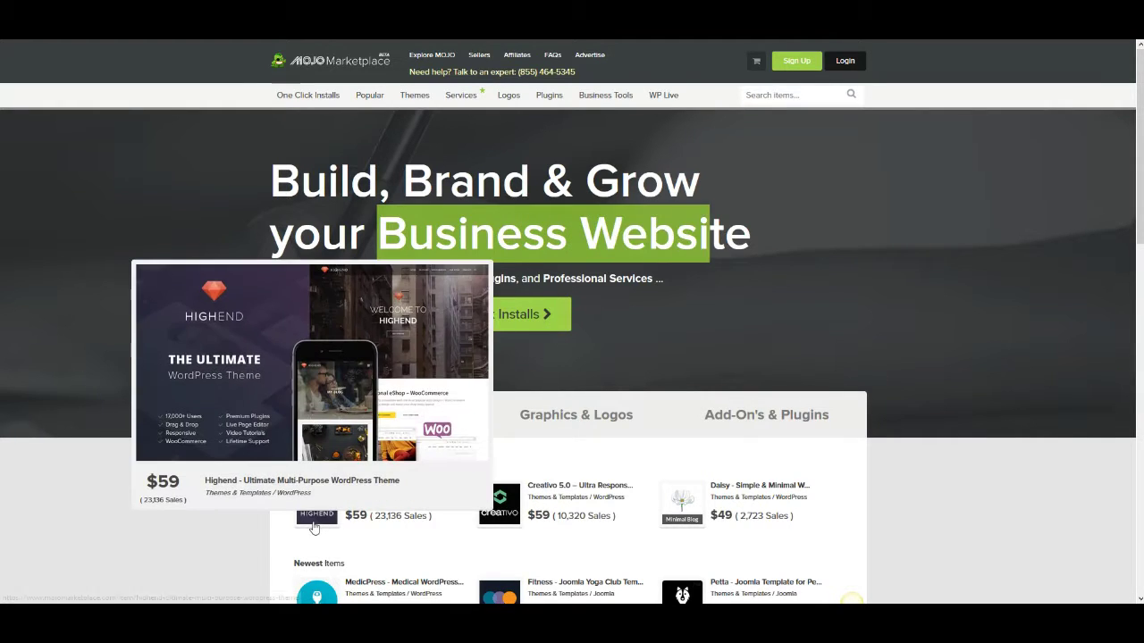
mouse_move(496, 525)
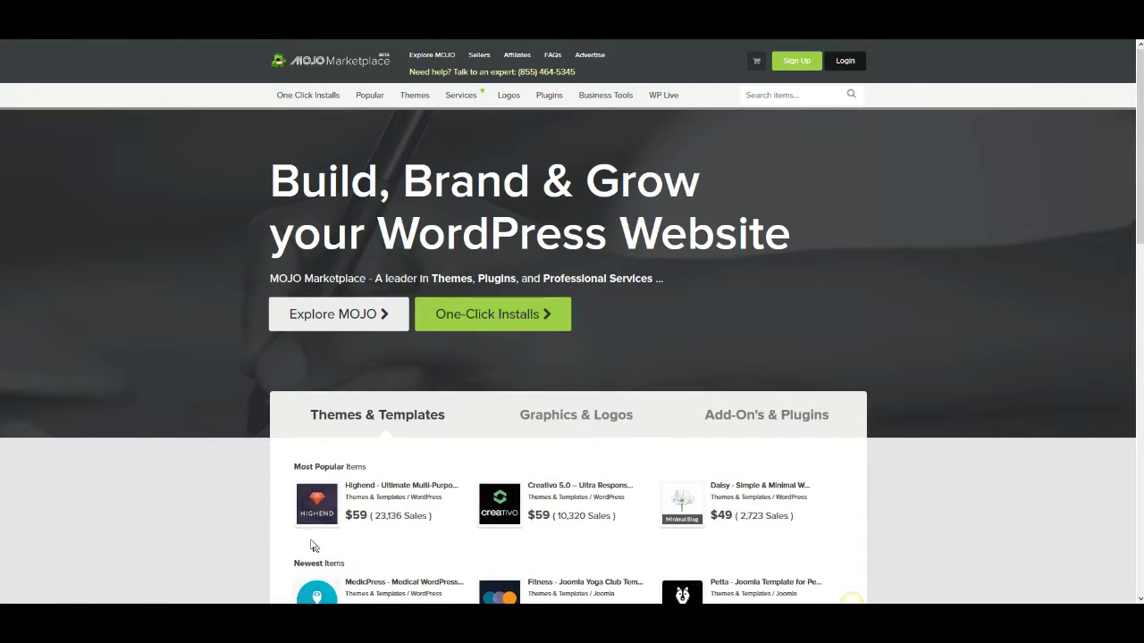
mouse_move(515, 524)
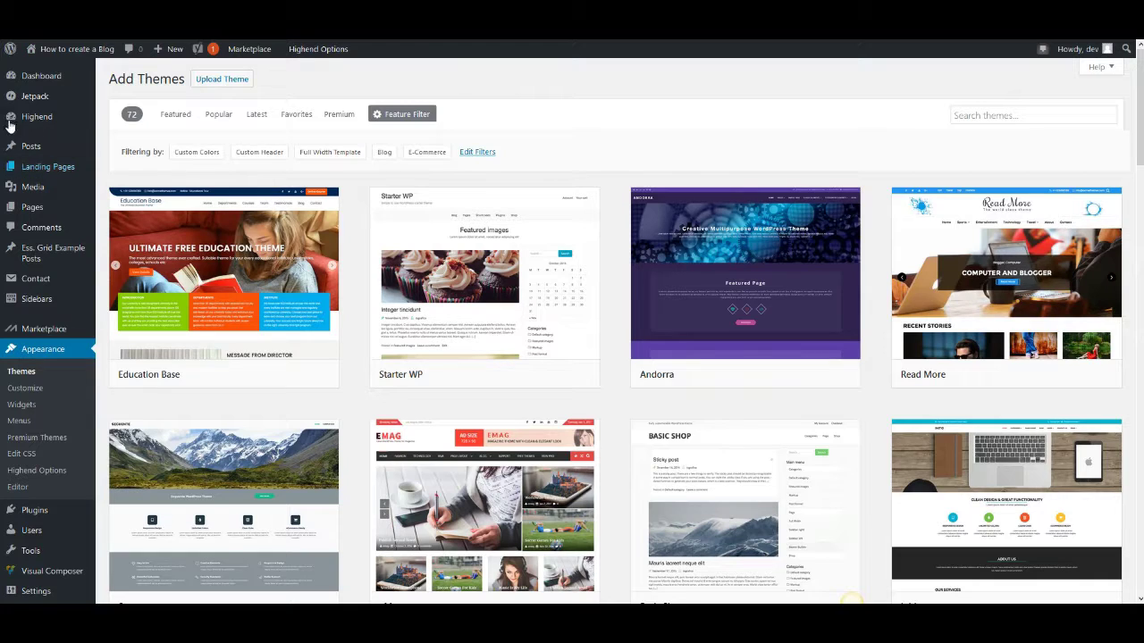
Step: Open the Highend theme options in the WordPress admin and review the General Settings, settings categories and plugin entries
left_click(39, 127)
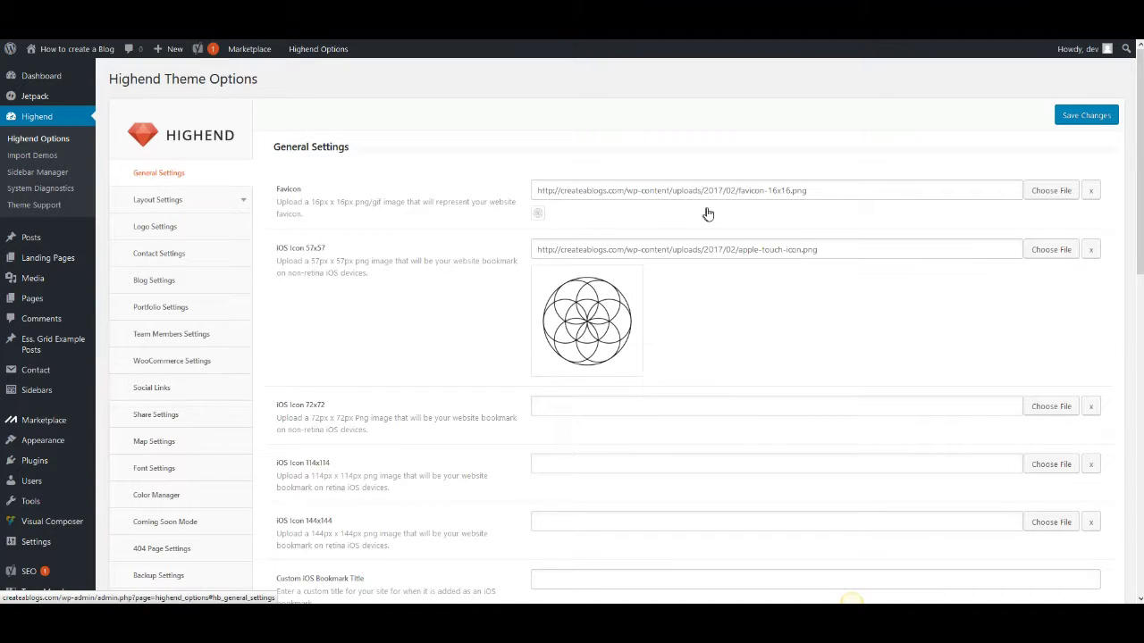
left_click(206, 206)
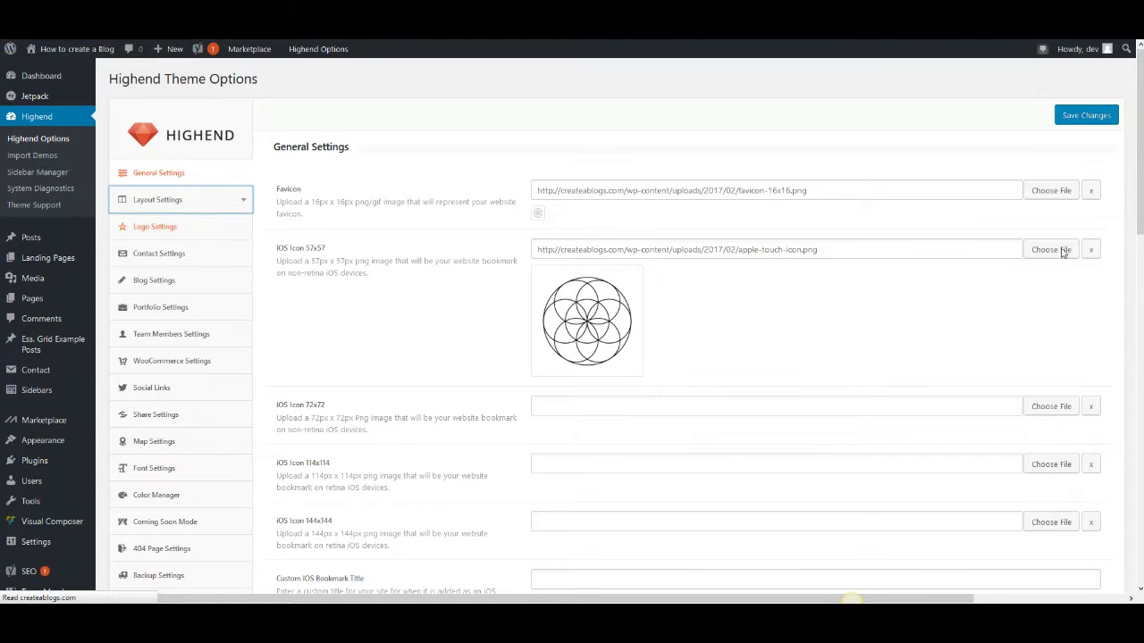
scroll(224, 161, "down", 3)
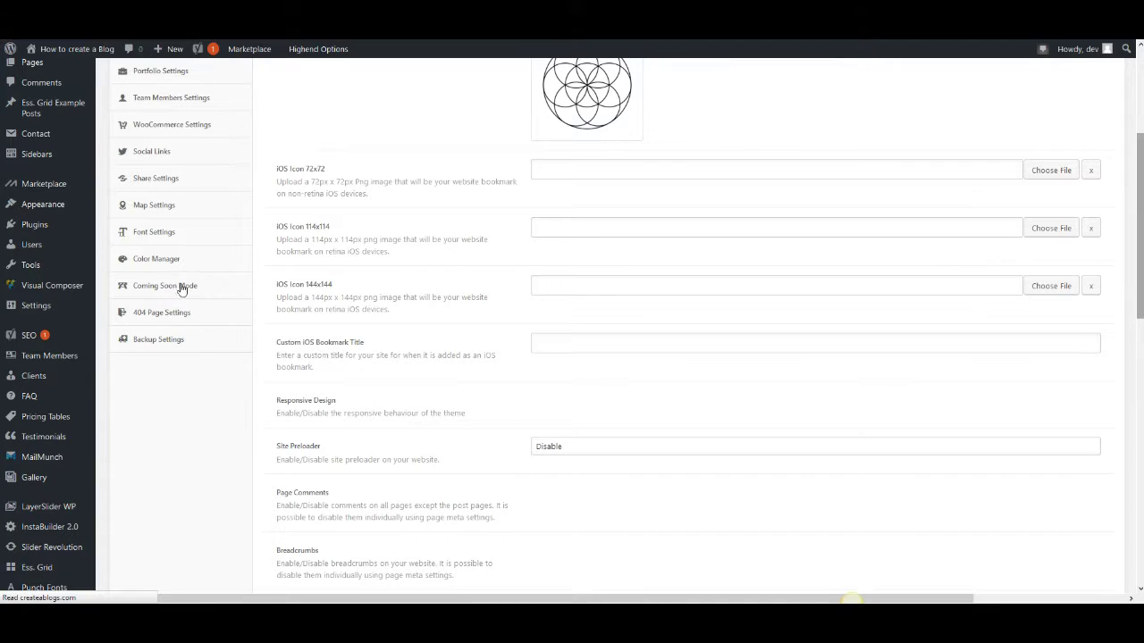
scroll(455, 402, "up", 3)
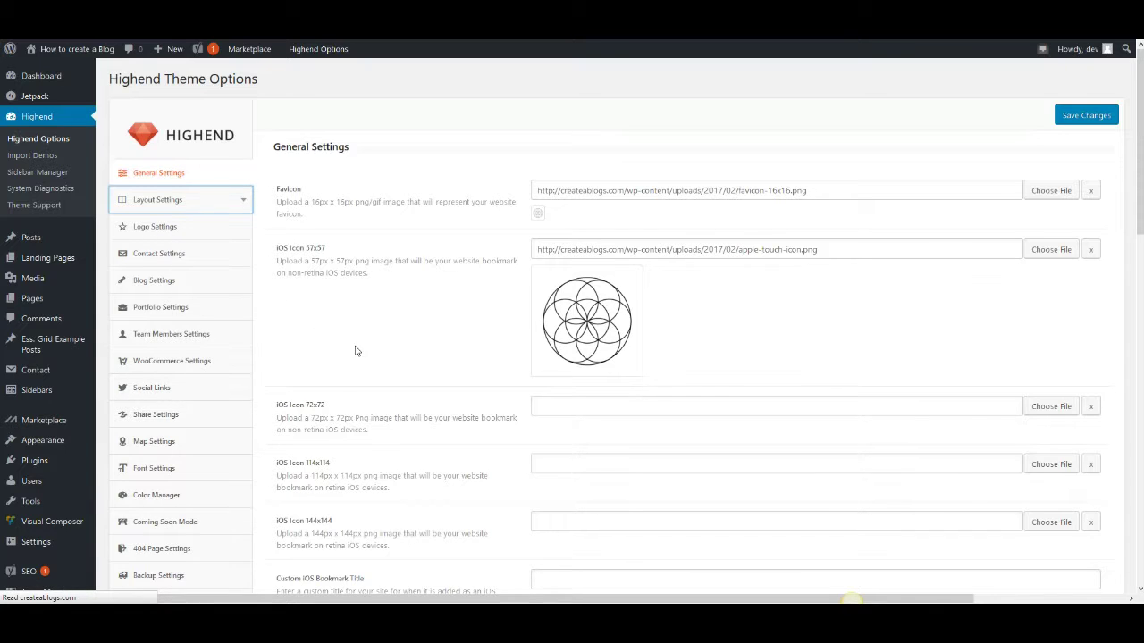
scroll(354, 352, "down", 3)
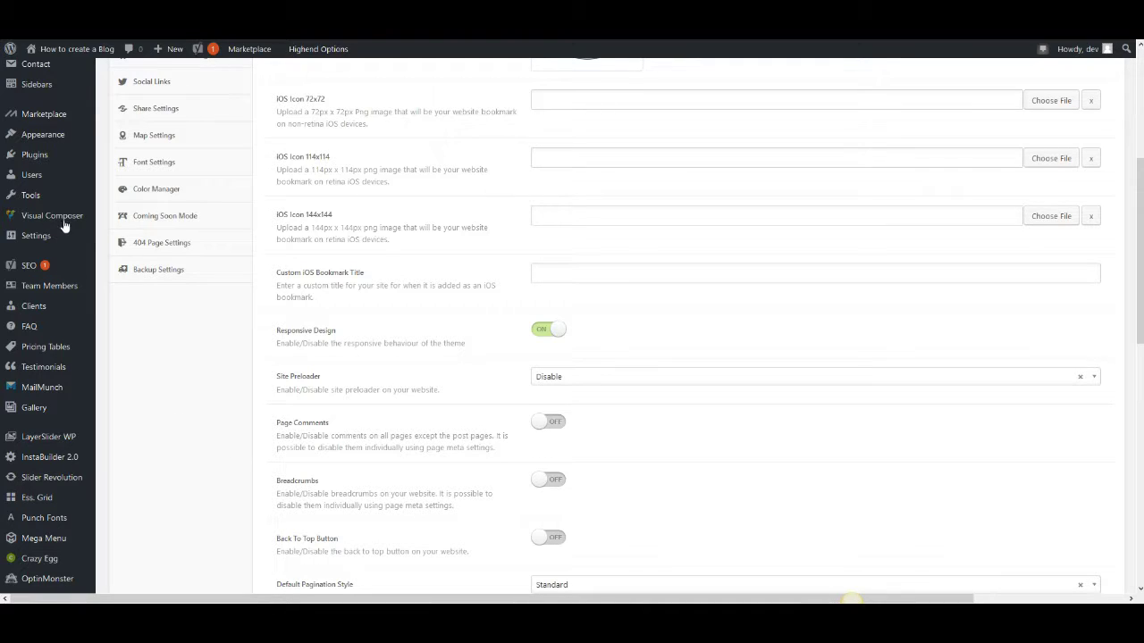
mouse_move(72, 223)
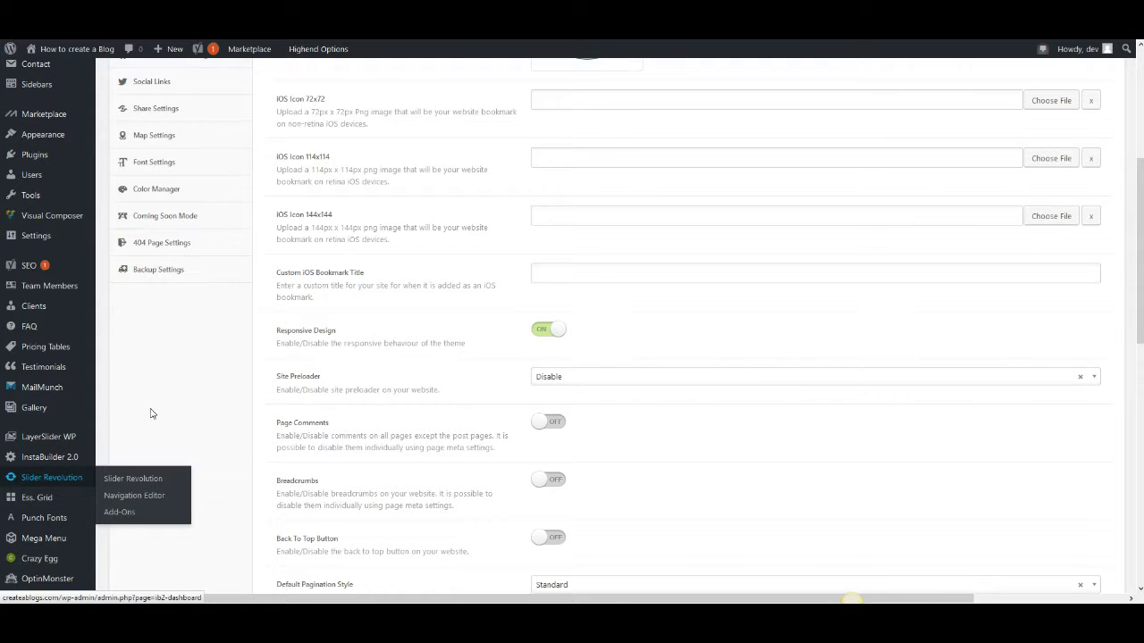
scroll(149, 416, "up", 4)
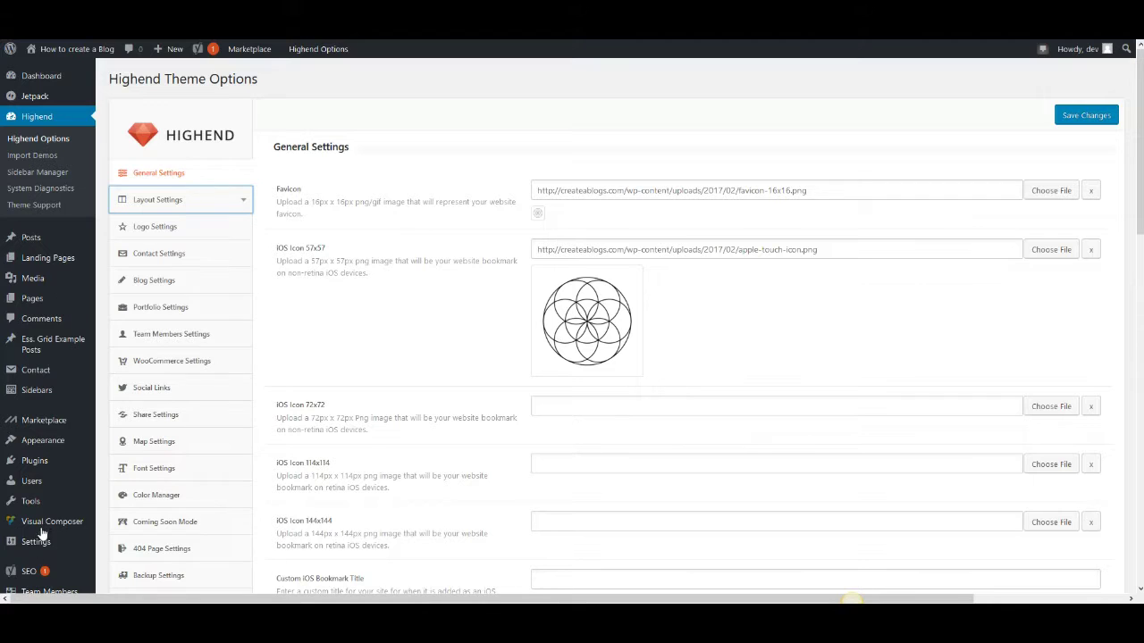
Step: Open the Contact Me page for editing and look through Visual Composer's full list of available elements
left_click(35, 301)
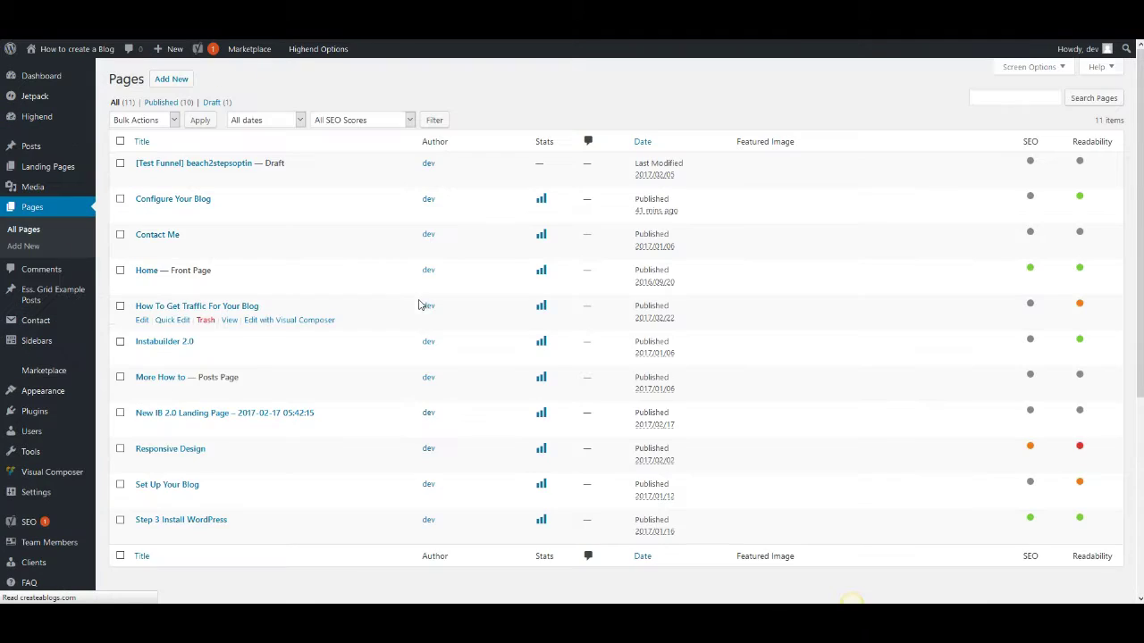
left_click(158, 235)
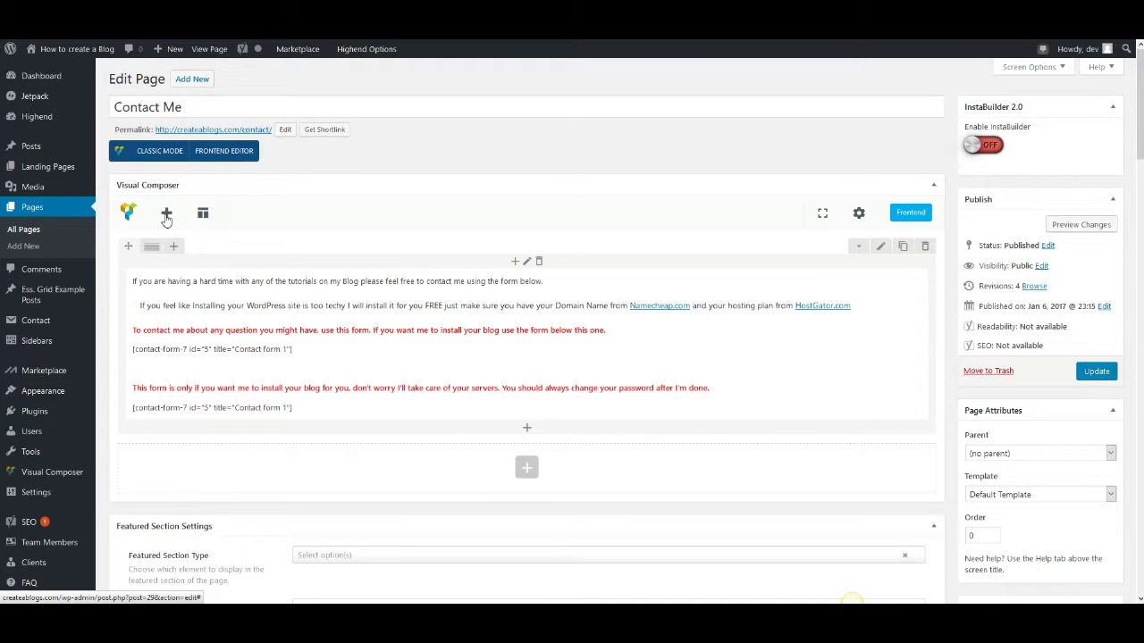
left_click(166, 214)
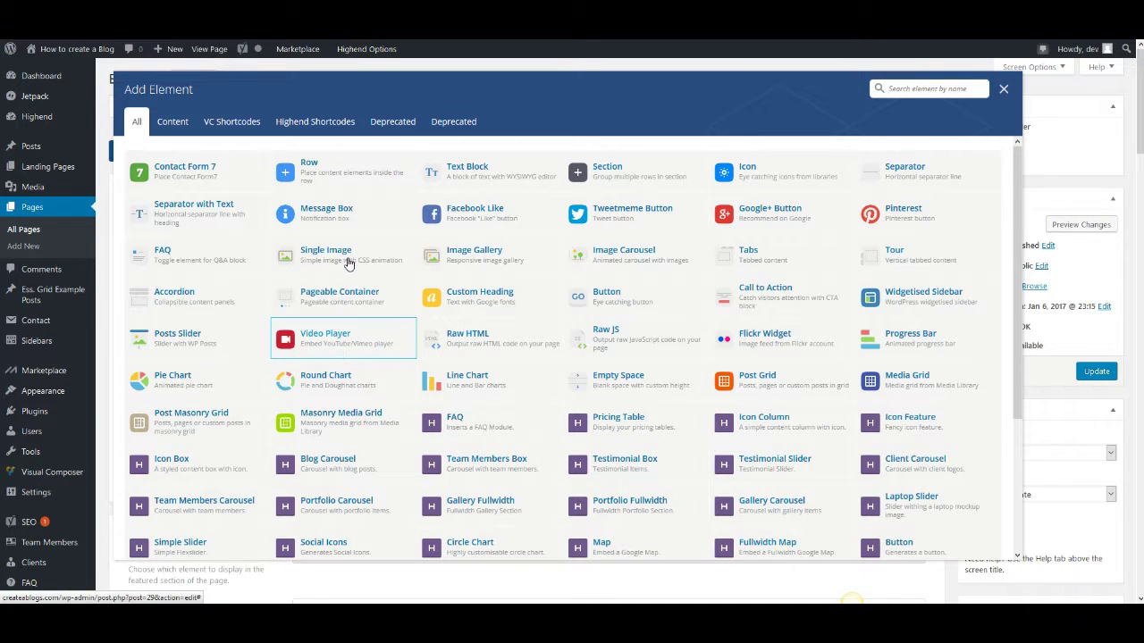
scroll(570, 407, "down", 3)
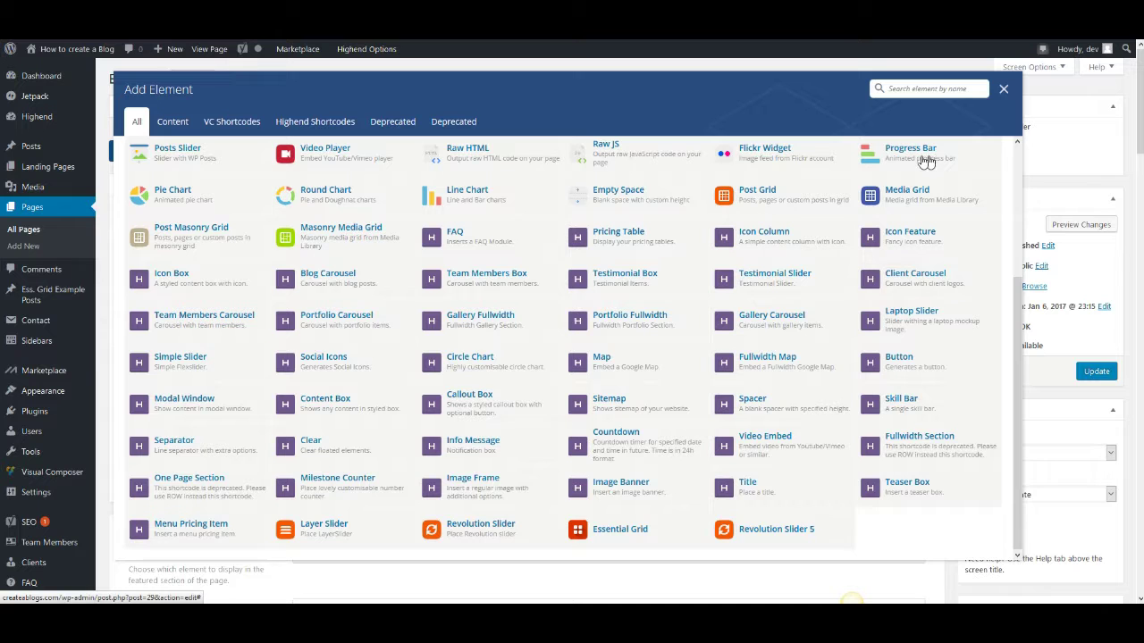
left_click(1003, 89)
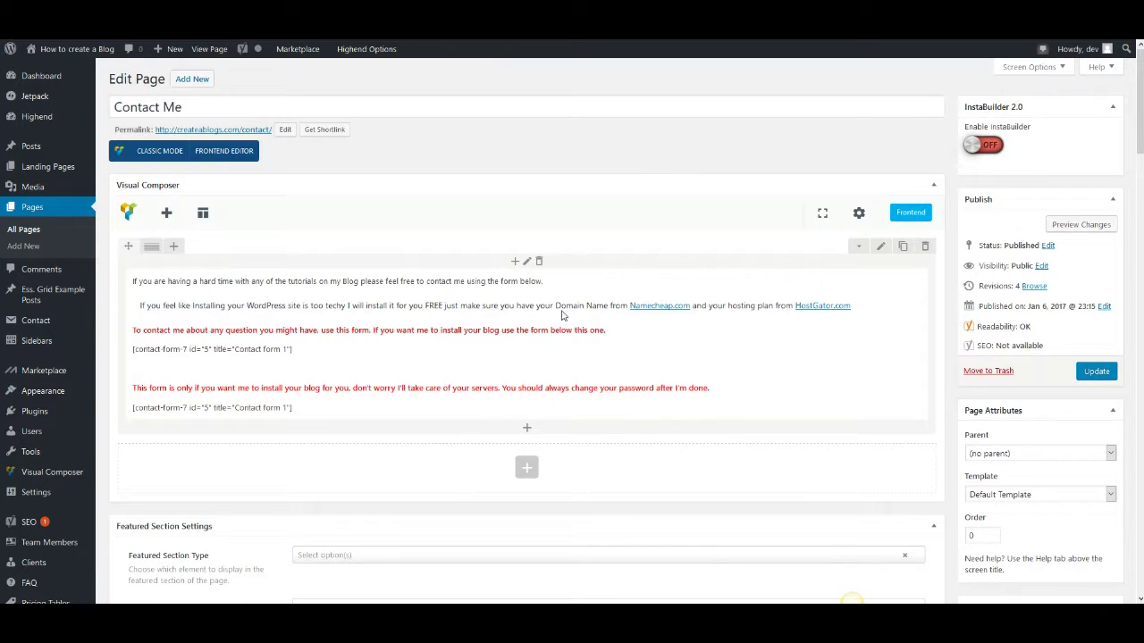
Step: Review the content row's Fullwidth Section settings, the page's Custom CSS settings, and the remaining options of the Contact Me page
left_click(885, 251)
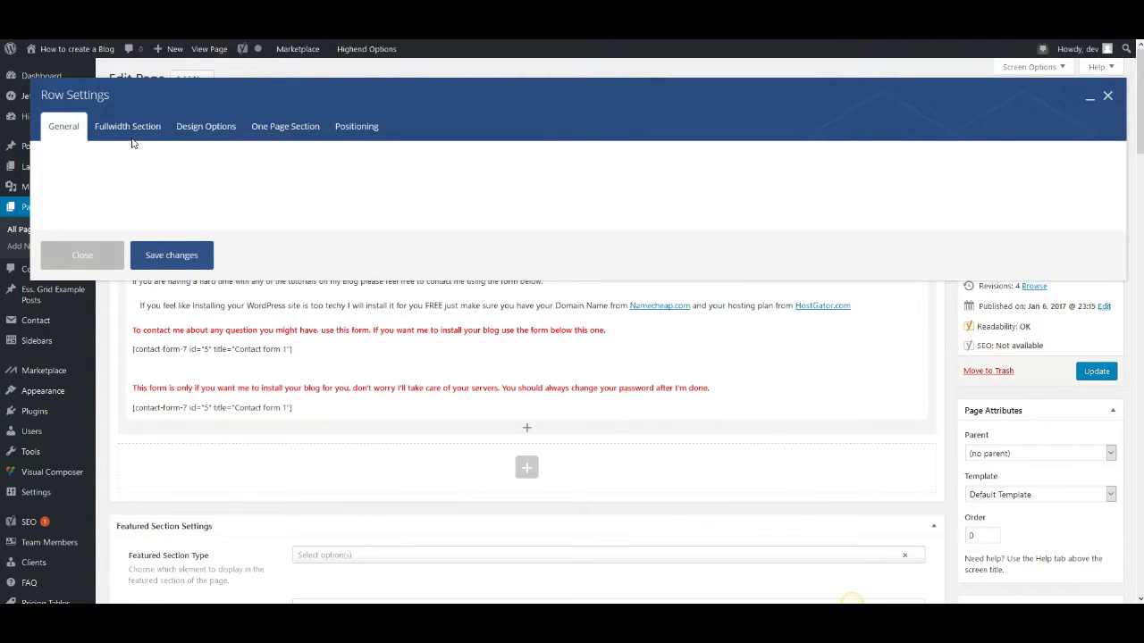
left_click(135, 127)
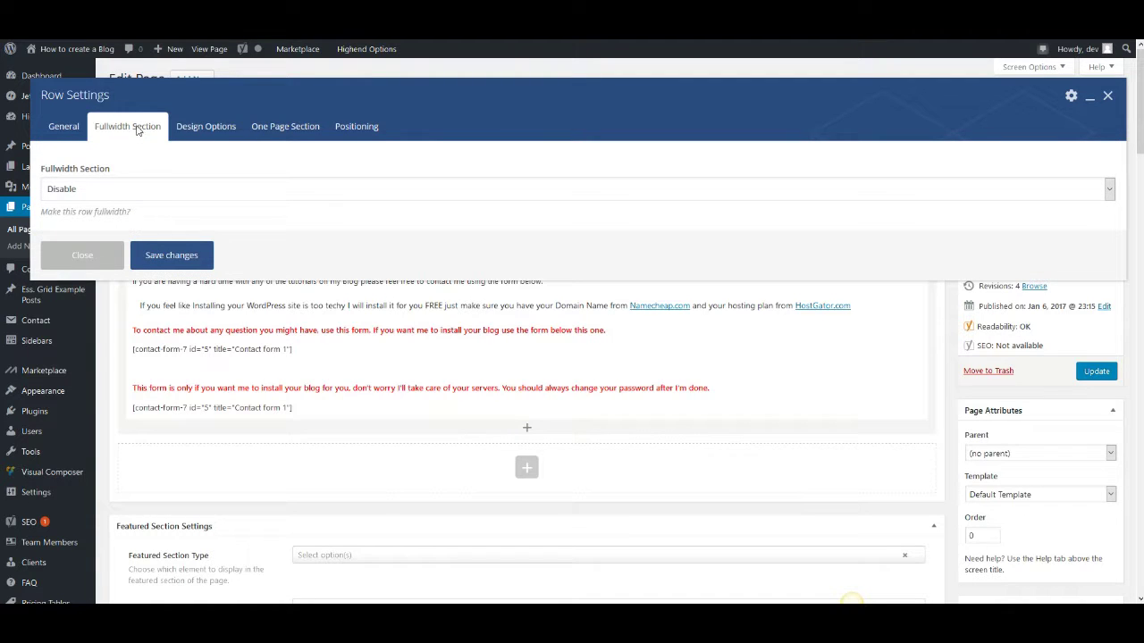
left_click(1108, 96)
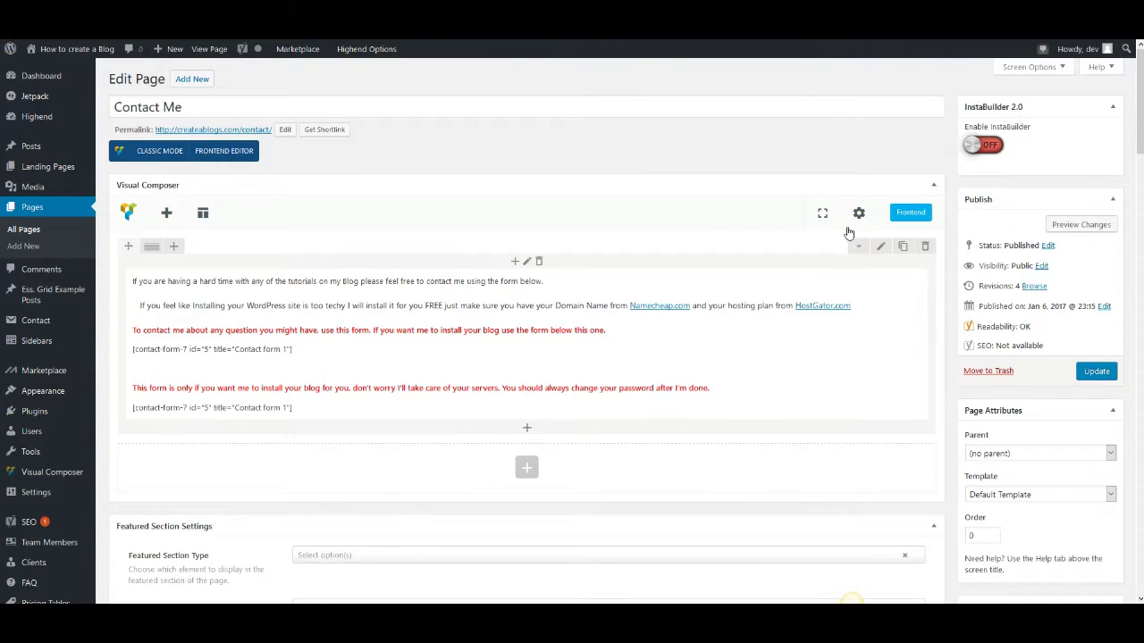
left_click(858, 213)
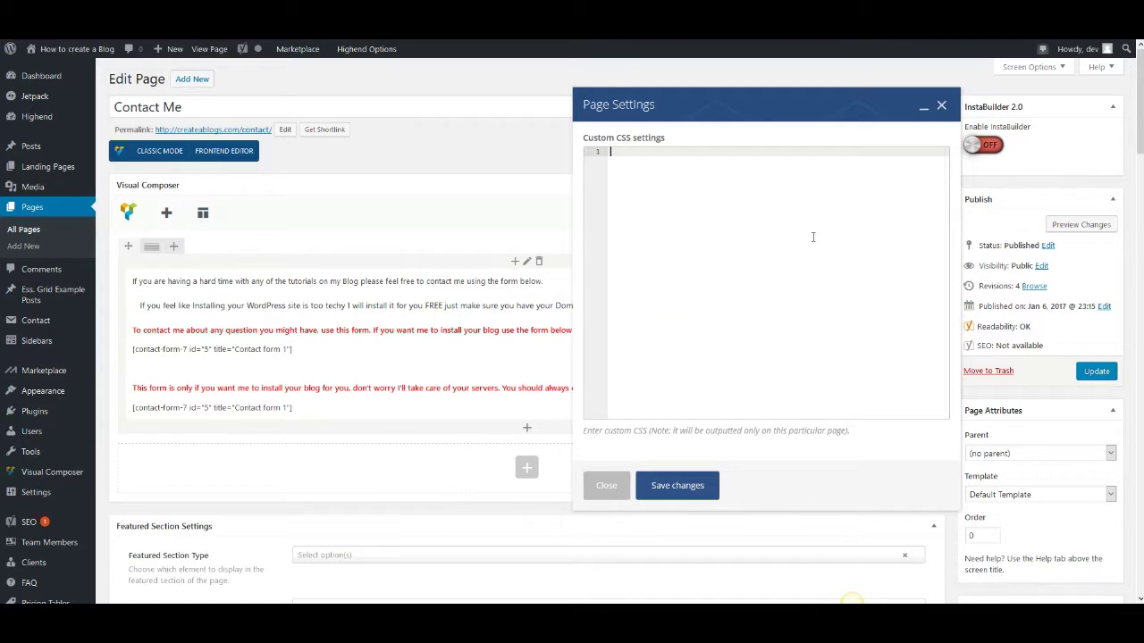
left_click(605, 487)
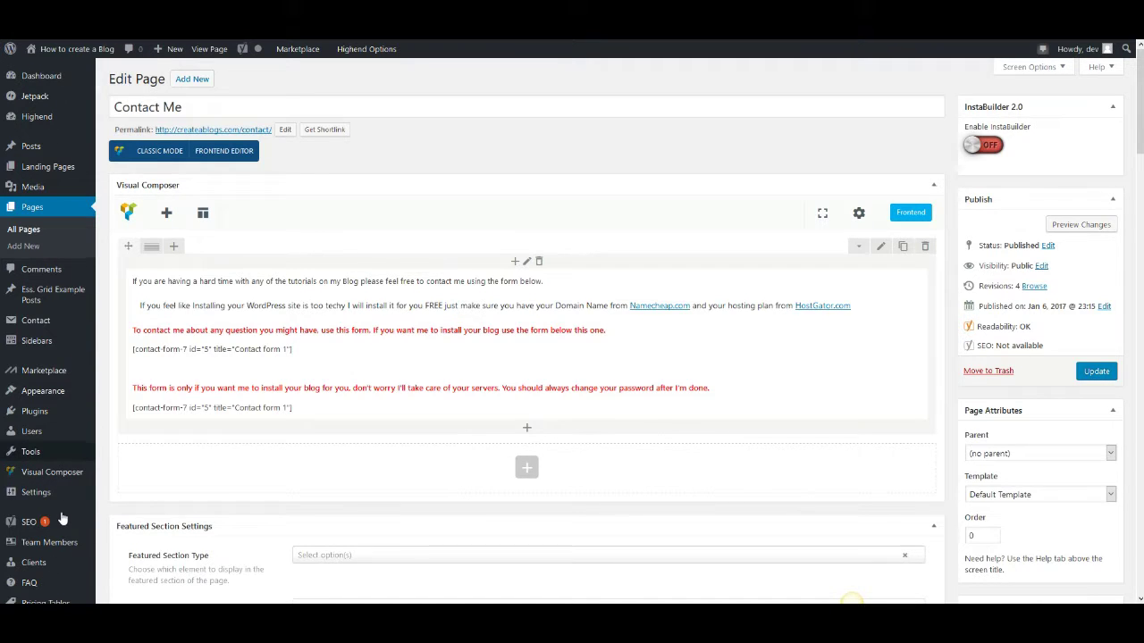
scroll(63, 518, "down", 10)
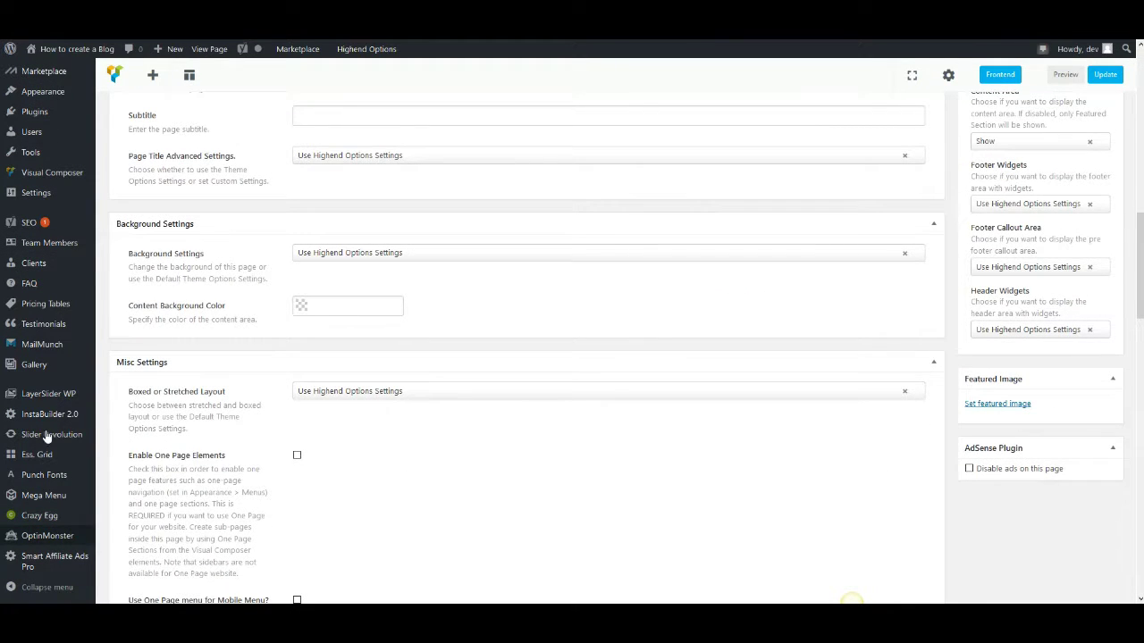
Step: Open the Slider Revolution plugin page in the WordPress admin and preview the Highend and Creativo themes on the MOJO Marketplace home page
mouse_move(50, 440)
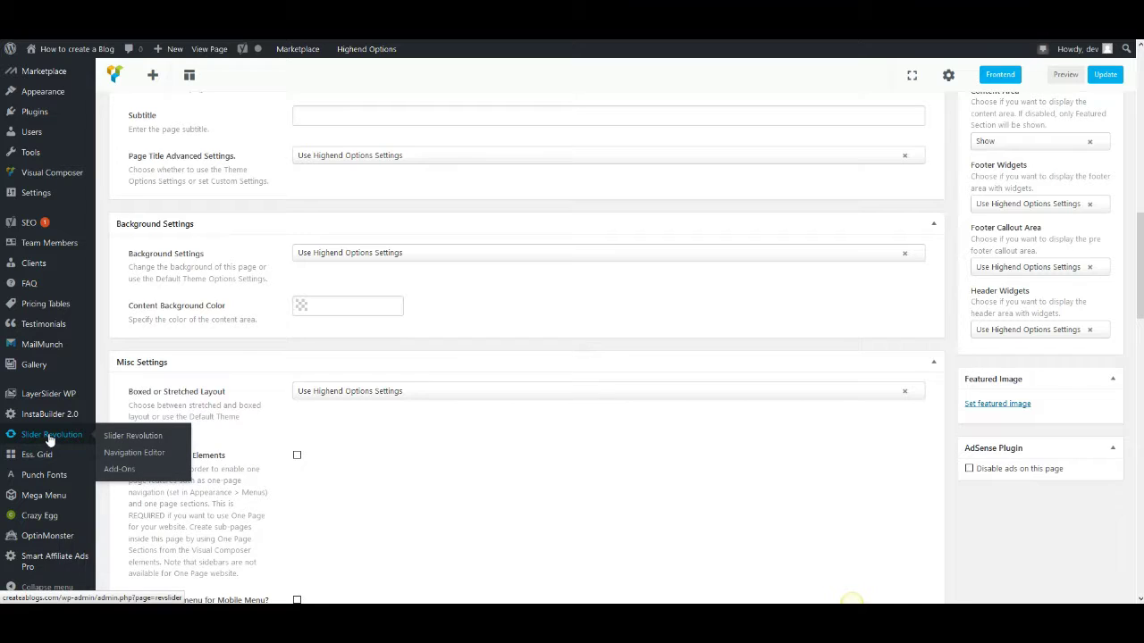
left_click(50, 438)
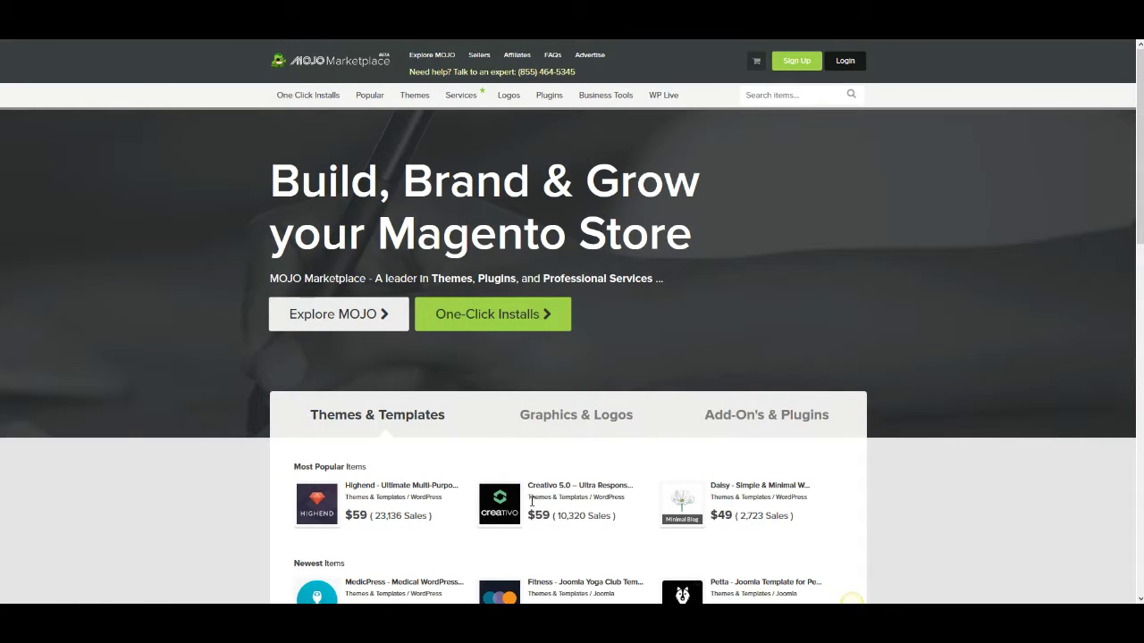
mouse_move(315, 511)
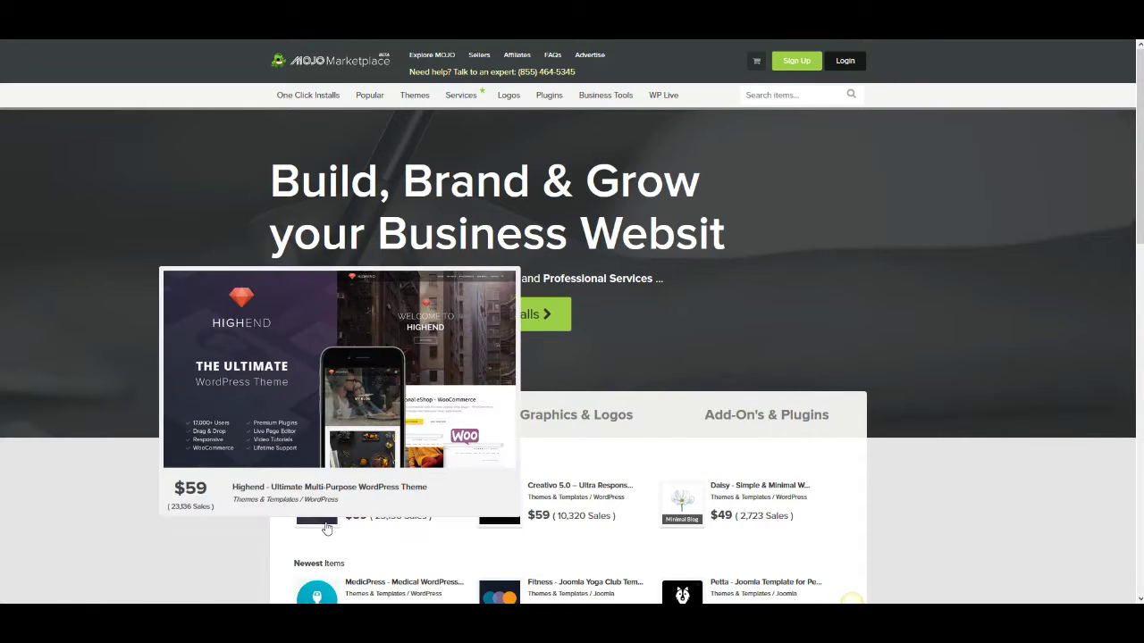
mouse_move(493, 511)
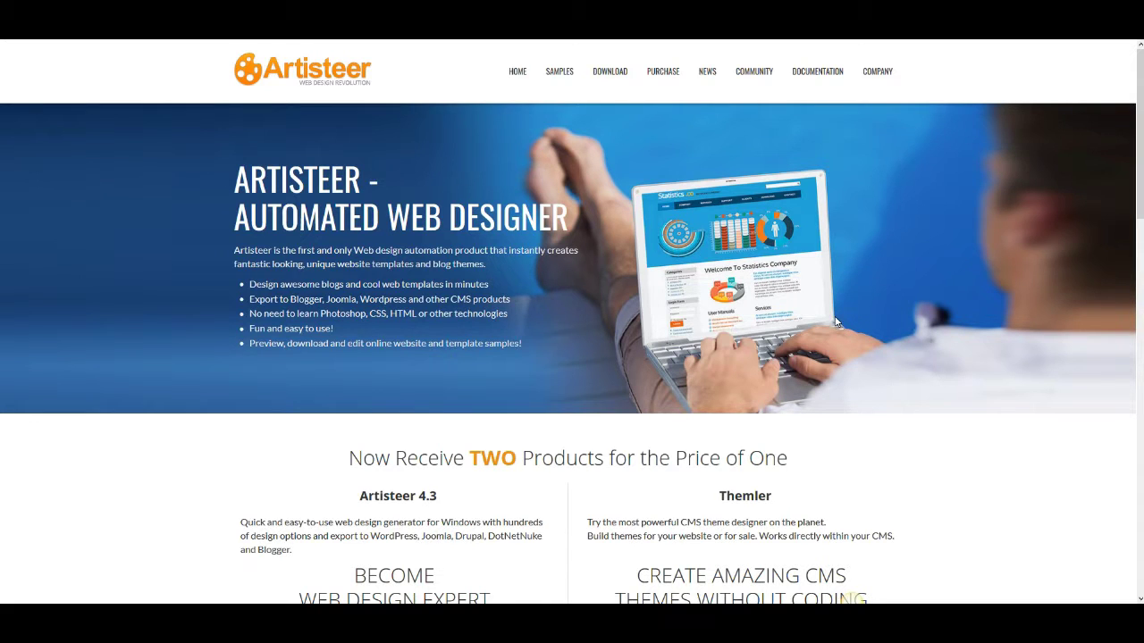
Step: Look through the Artisteer home page and play the Artisteer Demo slideshow from an earlier slide
scroll(836, 323, "down", 8)
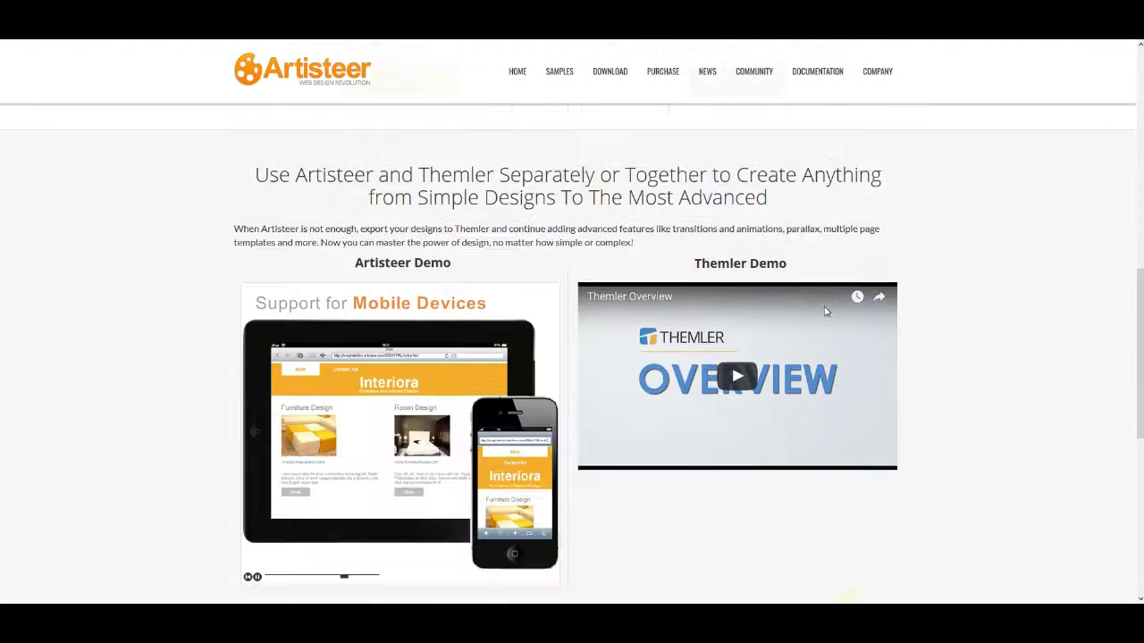
scroll(822, 315, "down", 2)
left_click_drag(351, 453, 283, 452)
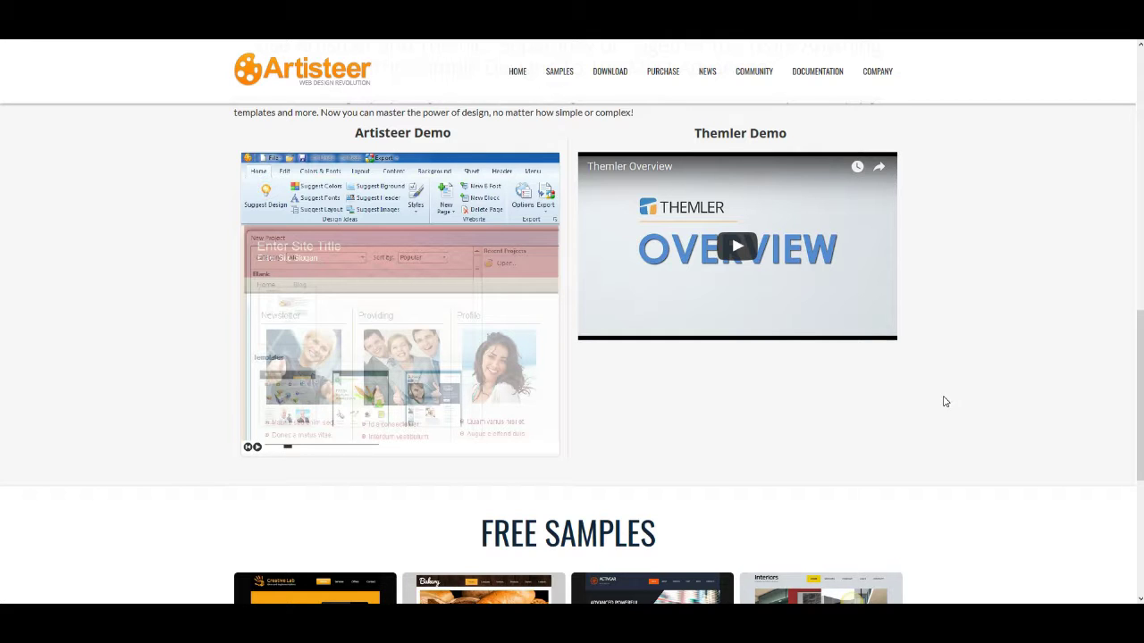
left_click(258, 448)
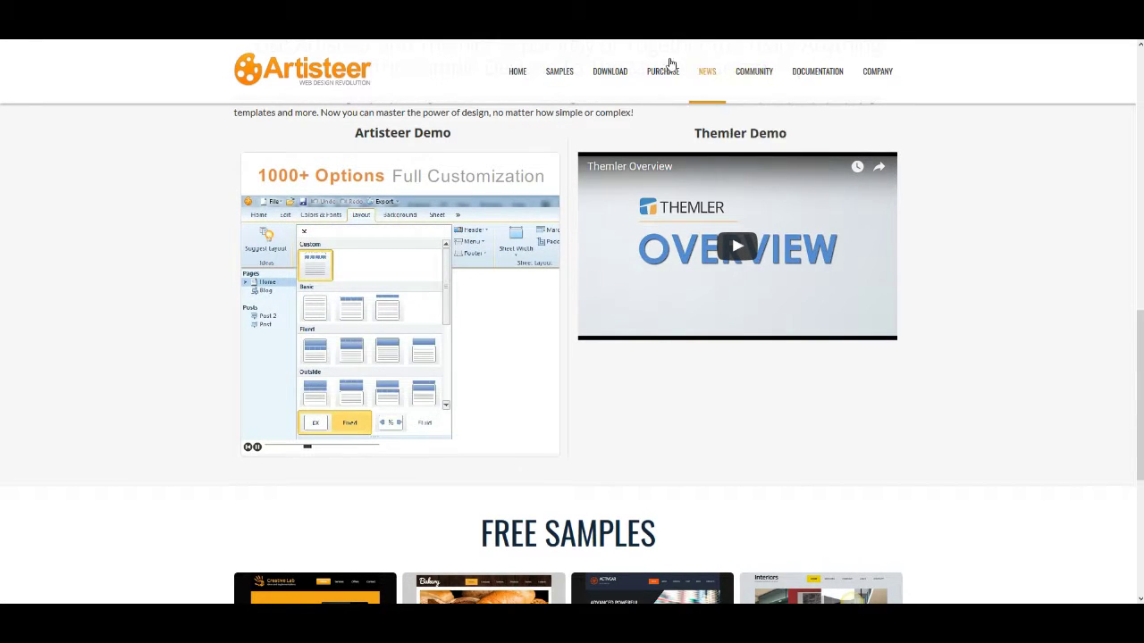
Step: Open Artisteer's purchase page and compare the prices and features of the three Artisteer and Themler editions
left_click(664, 73)
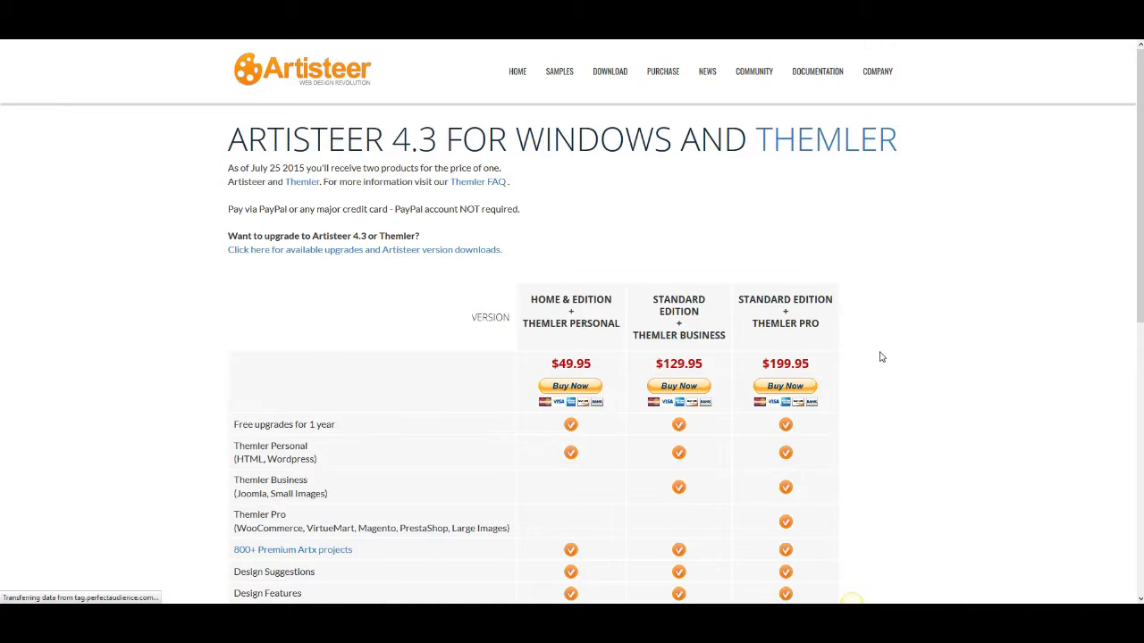
scroll(880, 357, "down", 1)
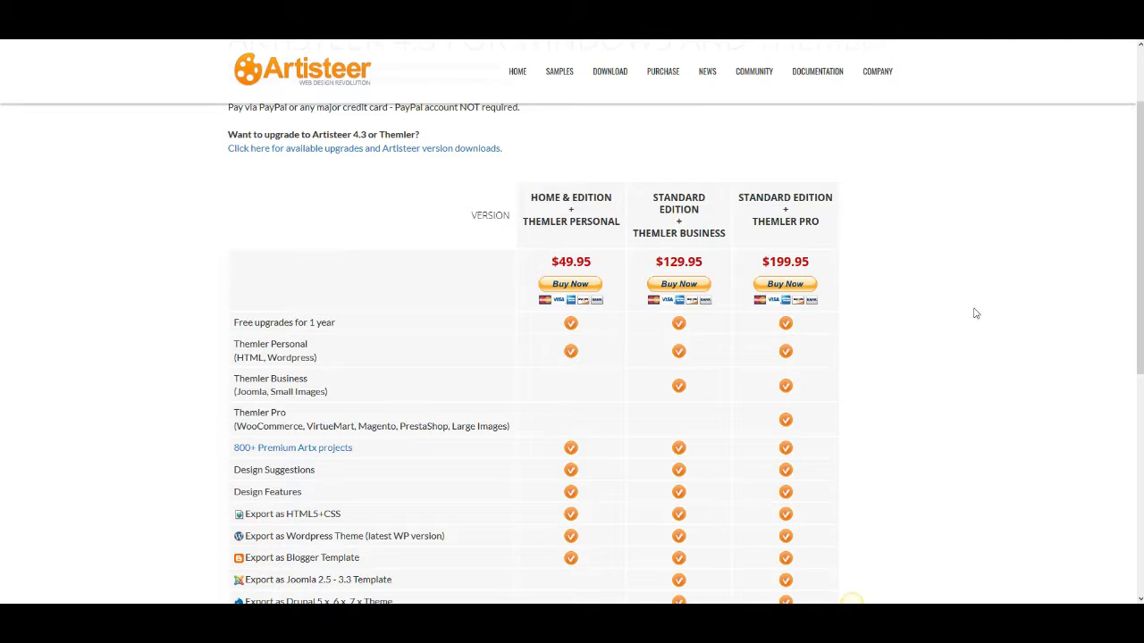
scroll(910, 292, "down", 1)
scroll(912, 292, "down", 2)
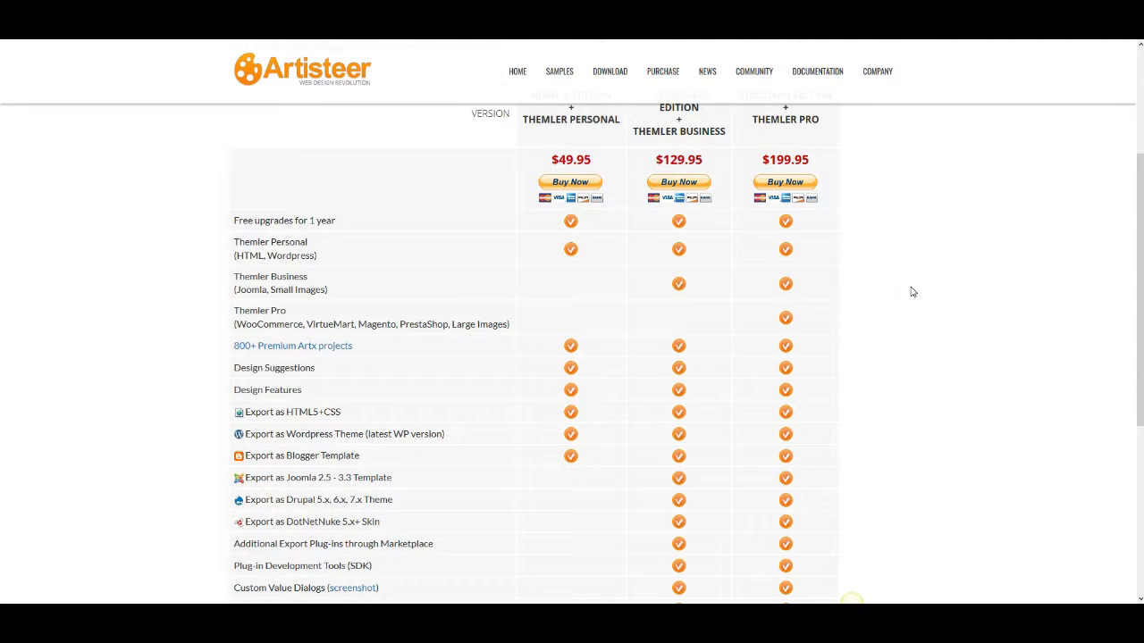
scroll(912, 292, "up", 2)
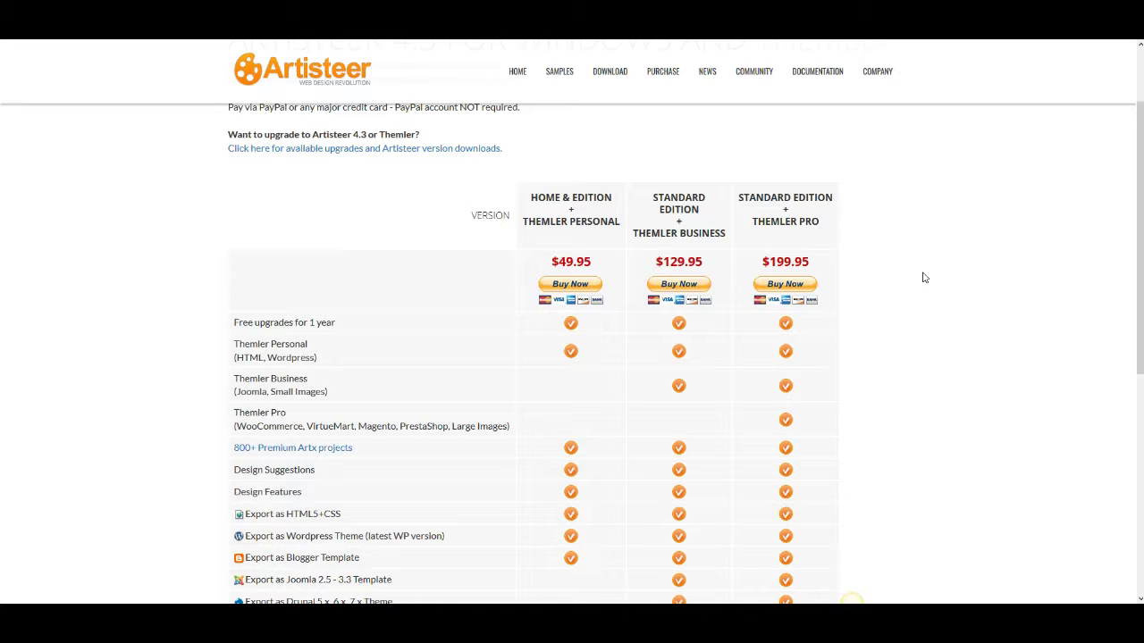
scroll(730, 204, "up", 1)
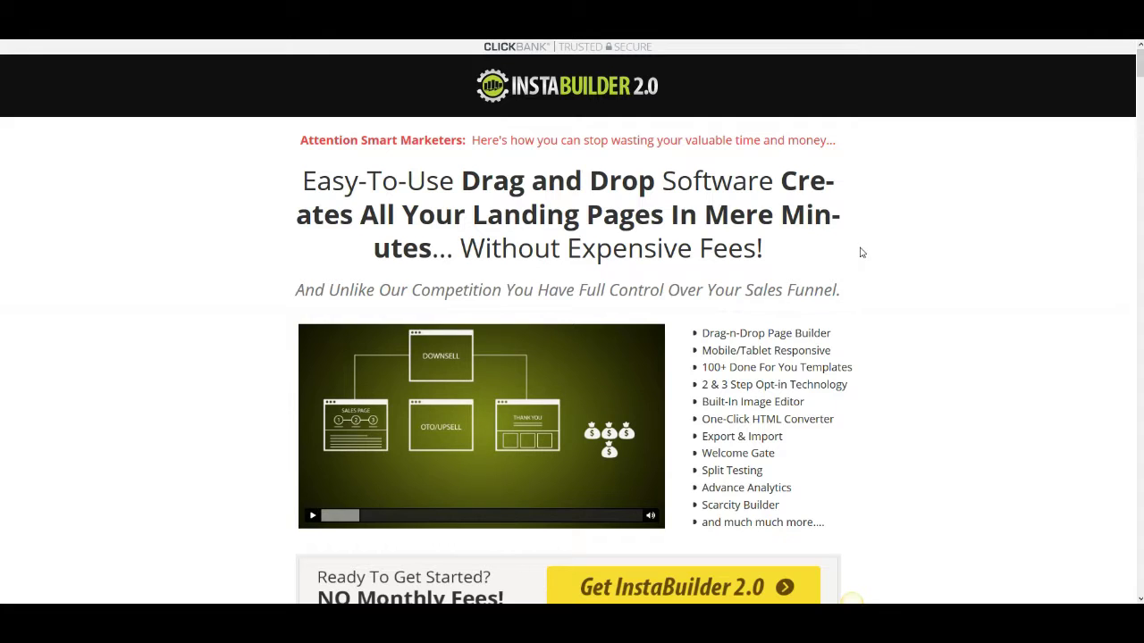
Step: Glance over the InstaBuilder 2.0 sales page and open the InstaBuilder 2.0 plugin from the WordPress admin
scroll(861, 252, "down", 3)
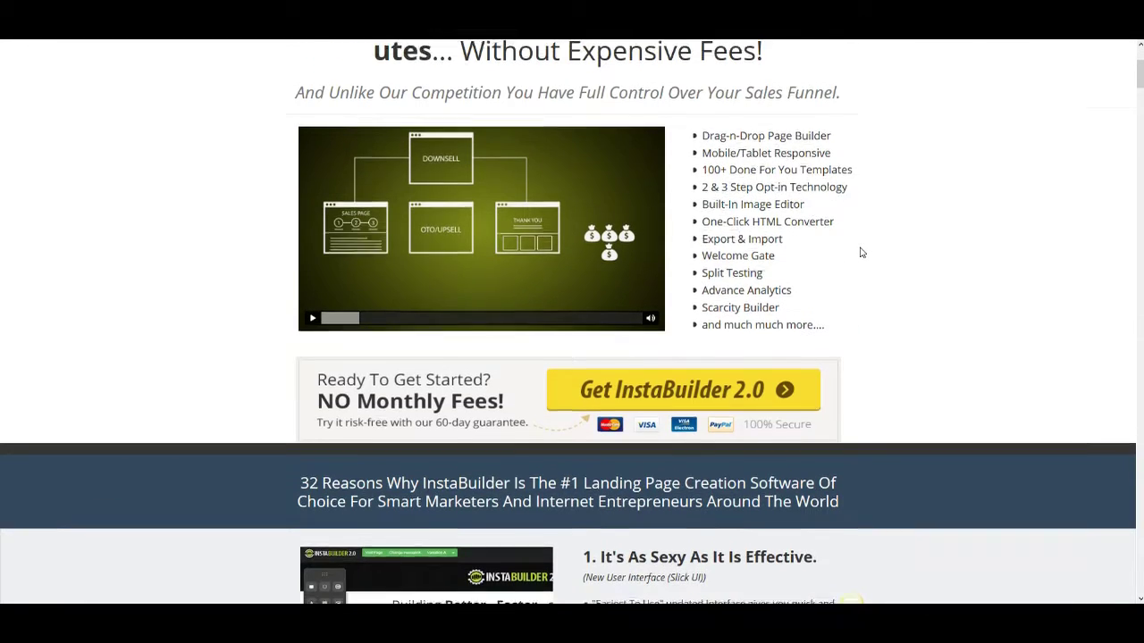
scroll(861, 252, "up", 3)
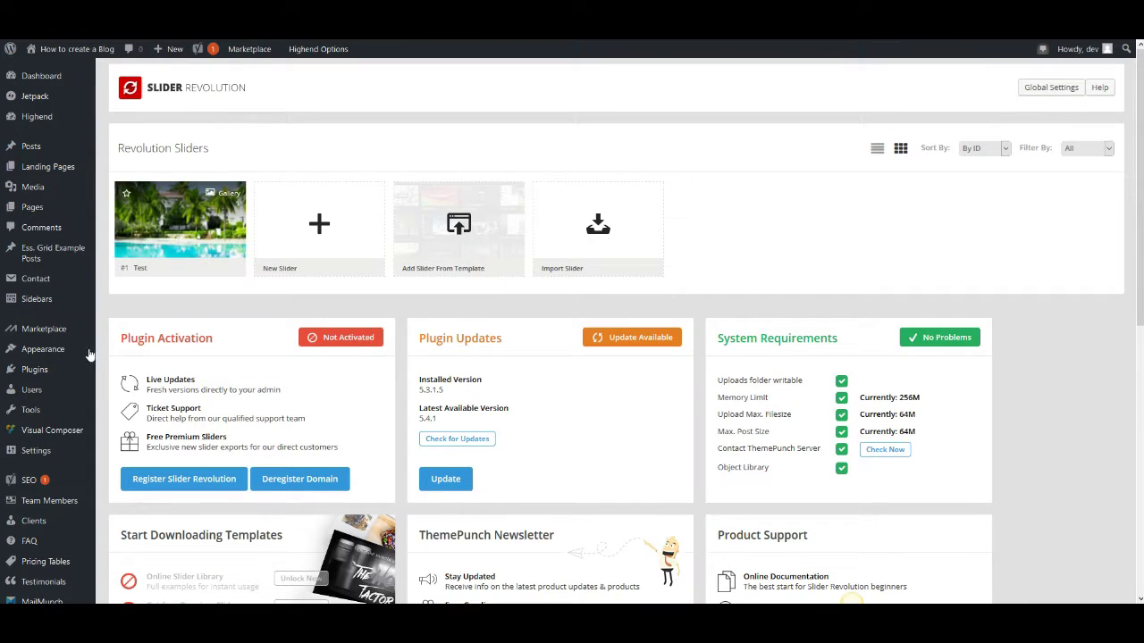
scroll(55, 520, "down", 5)
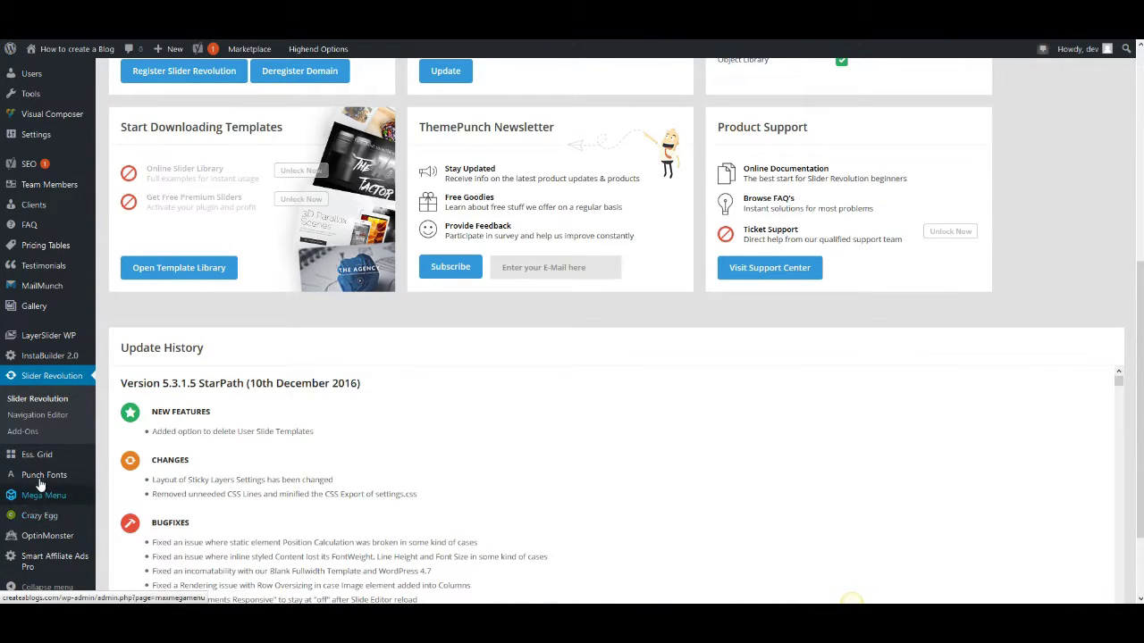
left_click(40, 358)
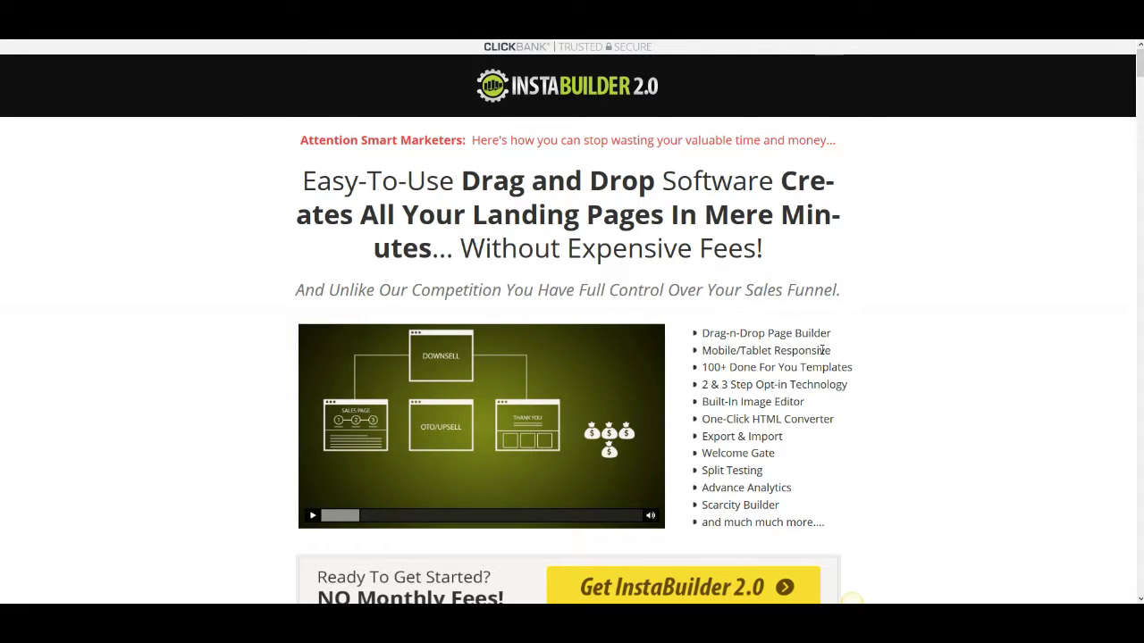
Step: Review the InstaBuilder 2.0 sales page's opening feature list and its sections on the interface, drag-and-drop editor, mobile design and templates
scroll(822, 349, "down", 1)
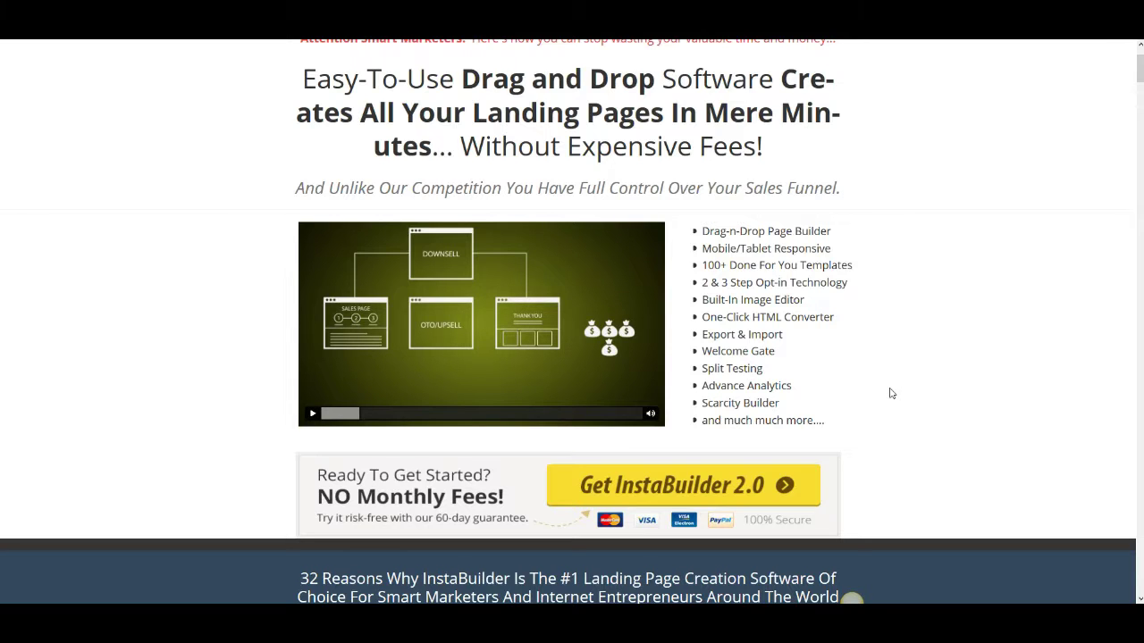
scroll(1072, 243, "down", 3)
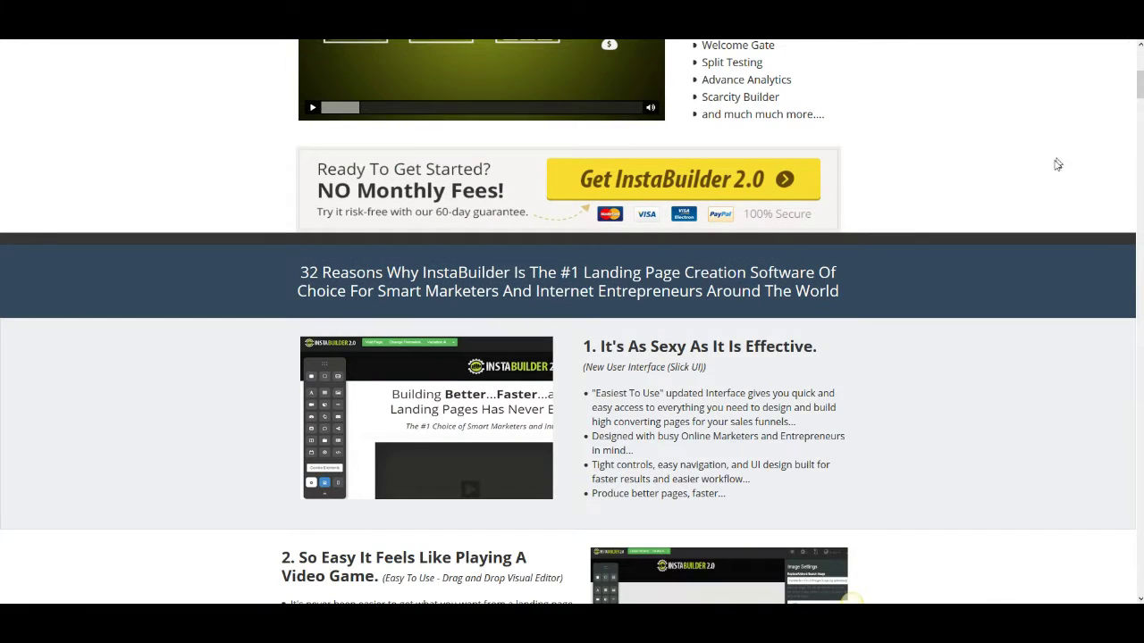
scroll(1044, 186, "down", 2)
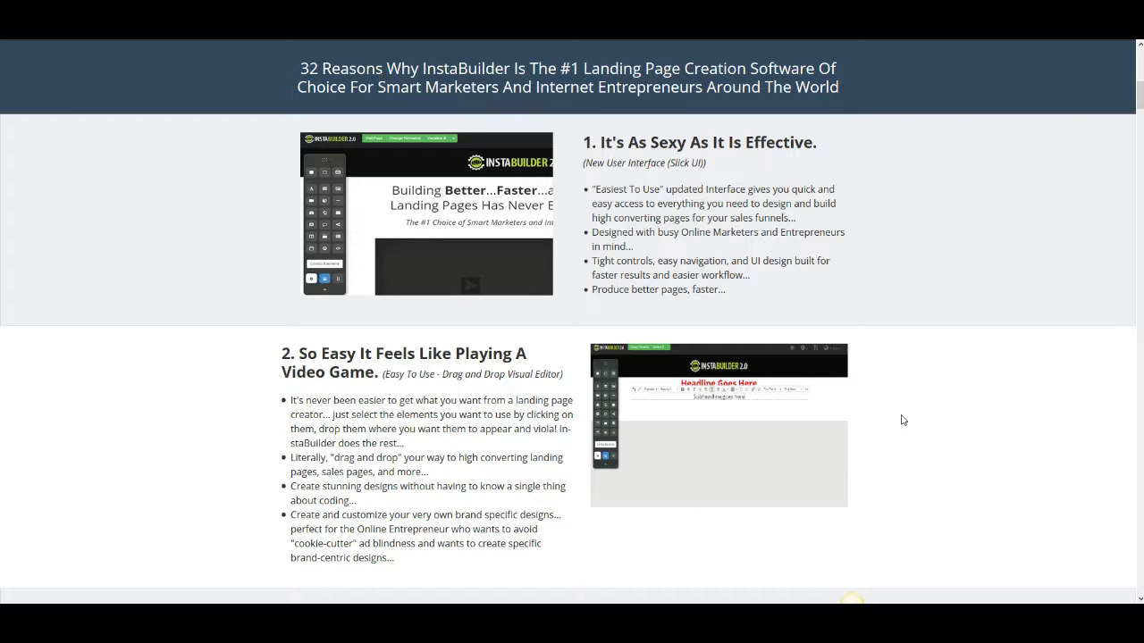
scroll(902, 420, "down", 2)
scroll(902, 420, "down", 2)
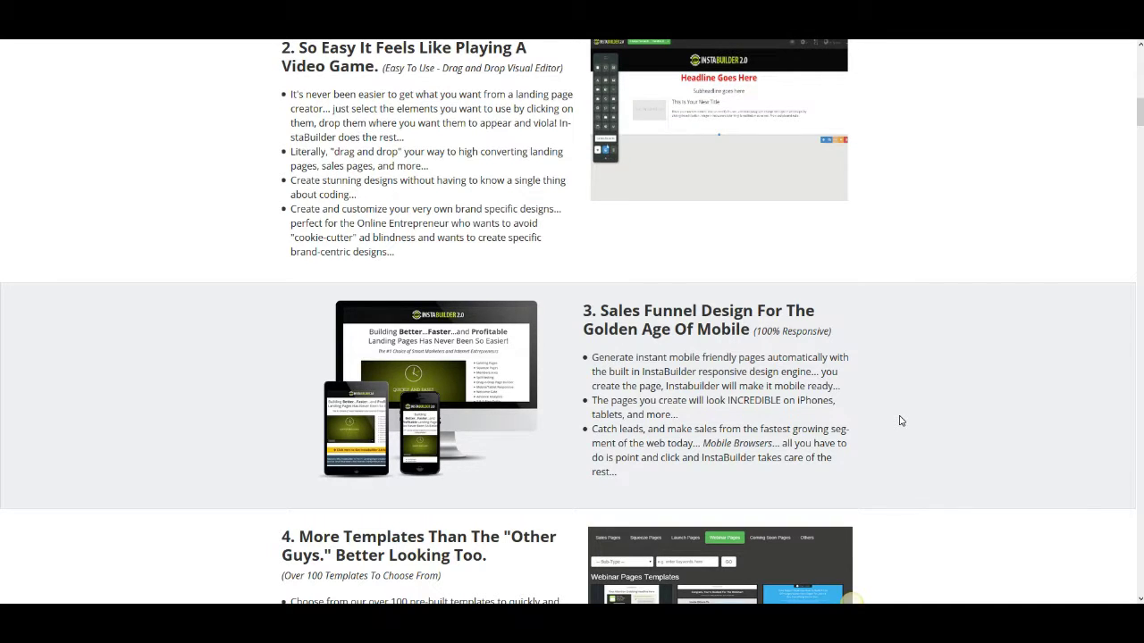
scroll(901, 420, "up", 1)
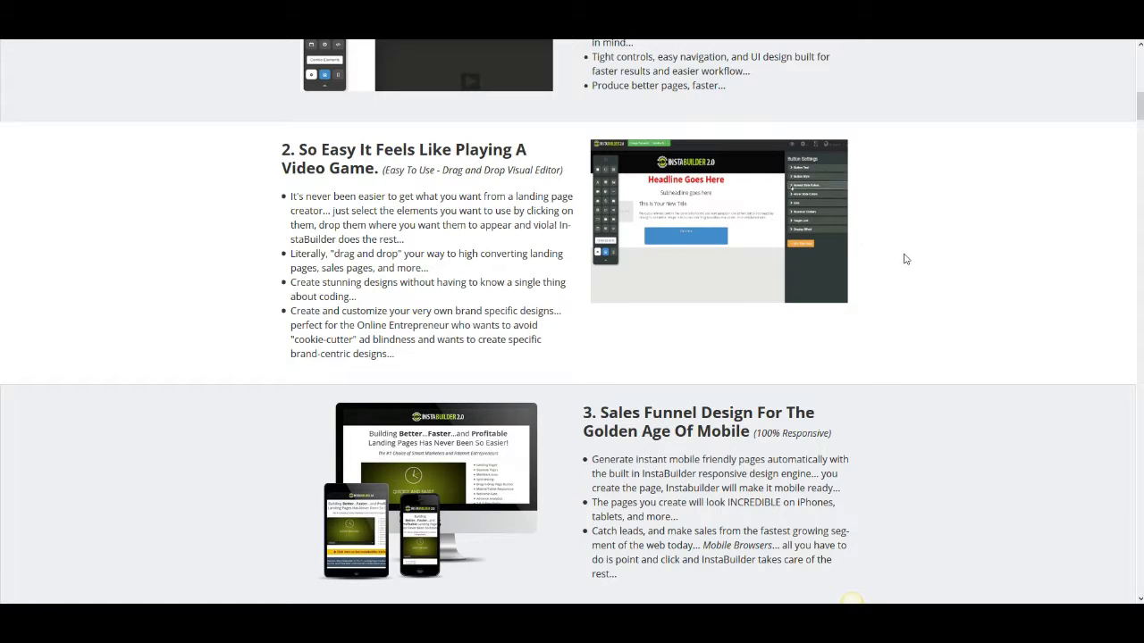
scroll(880, 286, "down", 5)
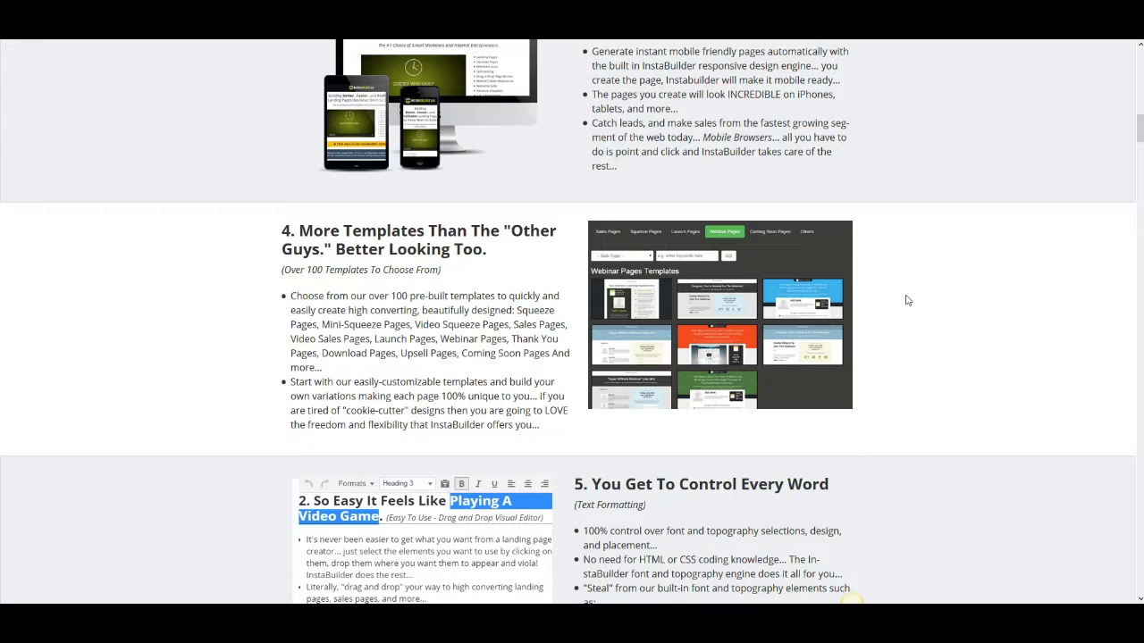
Step: Examine the further InstaBuilder 2.0 features, including combo elements, opt-ins, Welcome Gate, image editor, split testing and animations
scroll(686, 344, "down", 7)
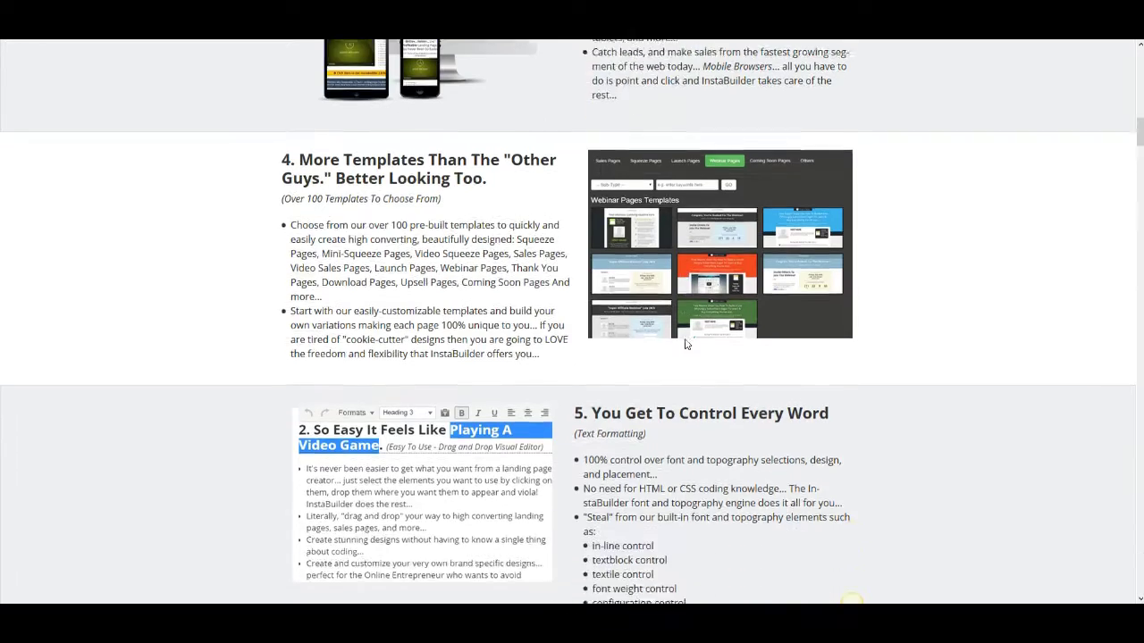
scroll(683, 350, "down", 3)
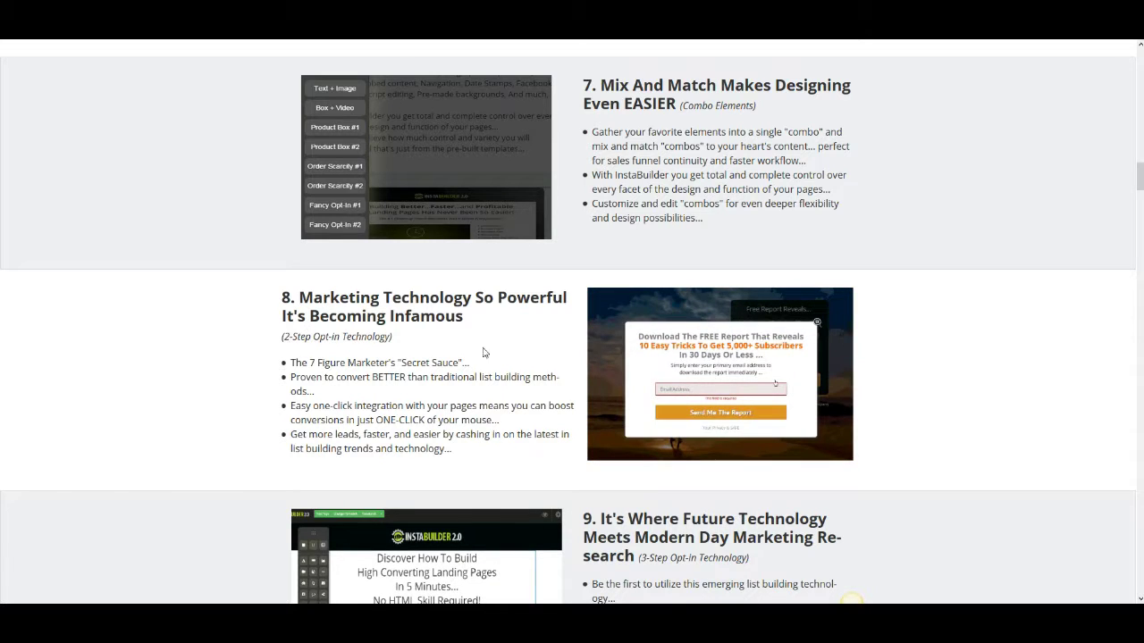
scroll(647, 532, "down", 3)
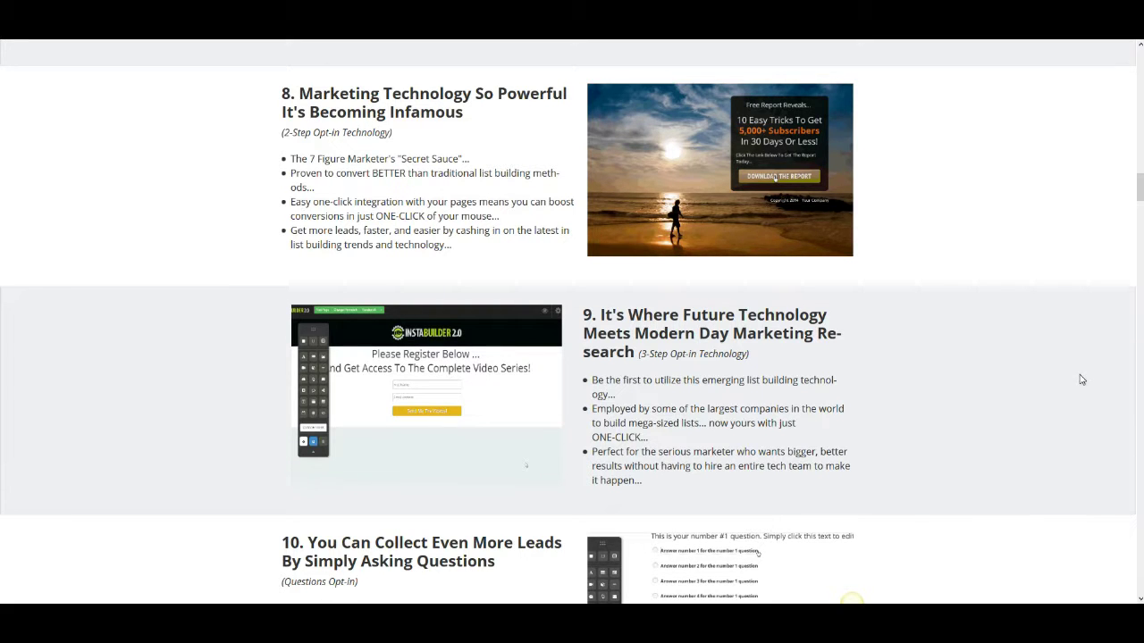
scroll(1039, 383, "down", 3)
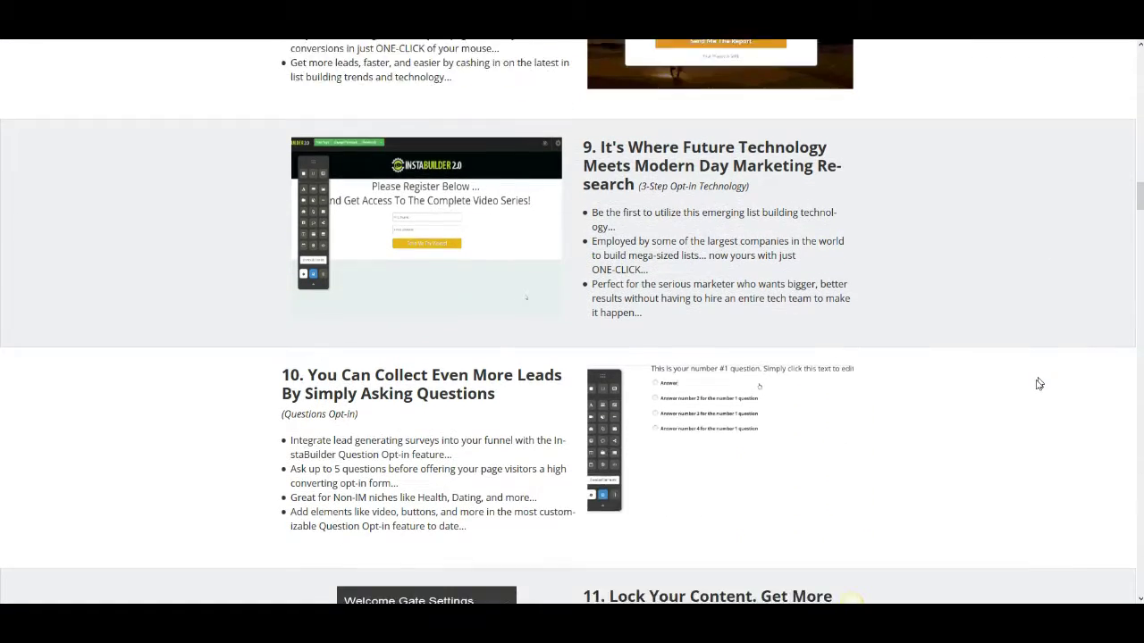
scroll(1036, 384, "down", 3)
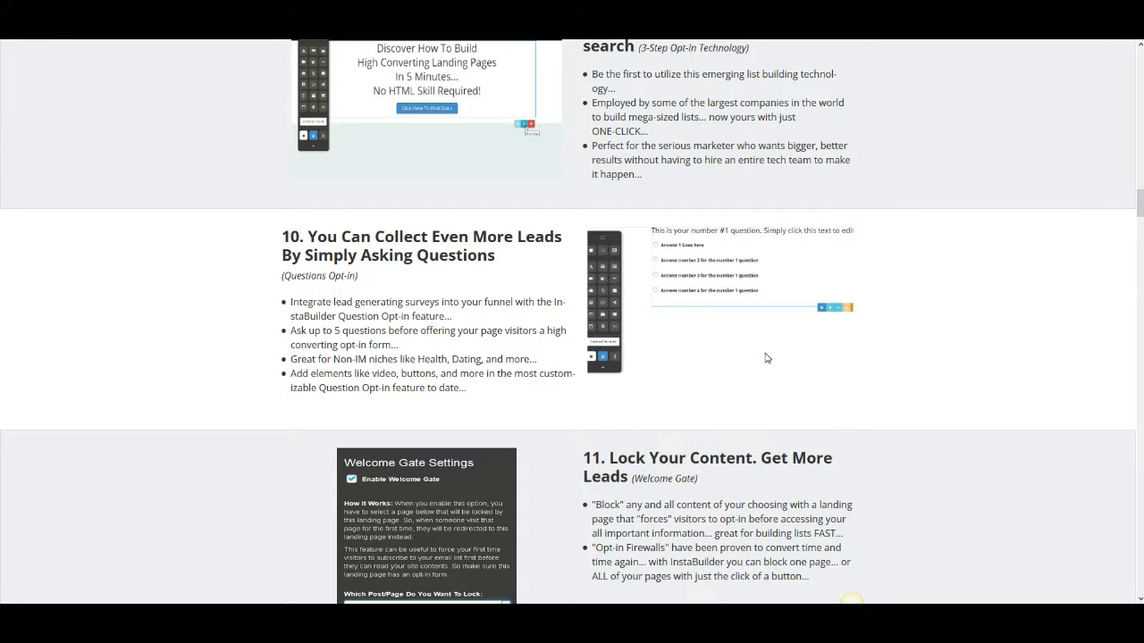
scroll(765, 358, "down", 2)
scroll(584, 120, "up", 3)
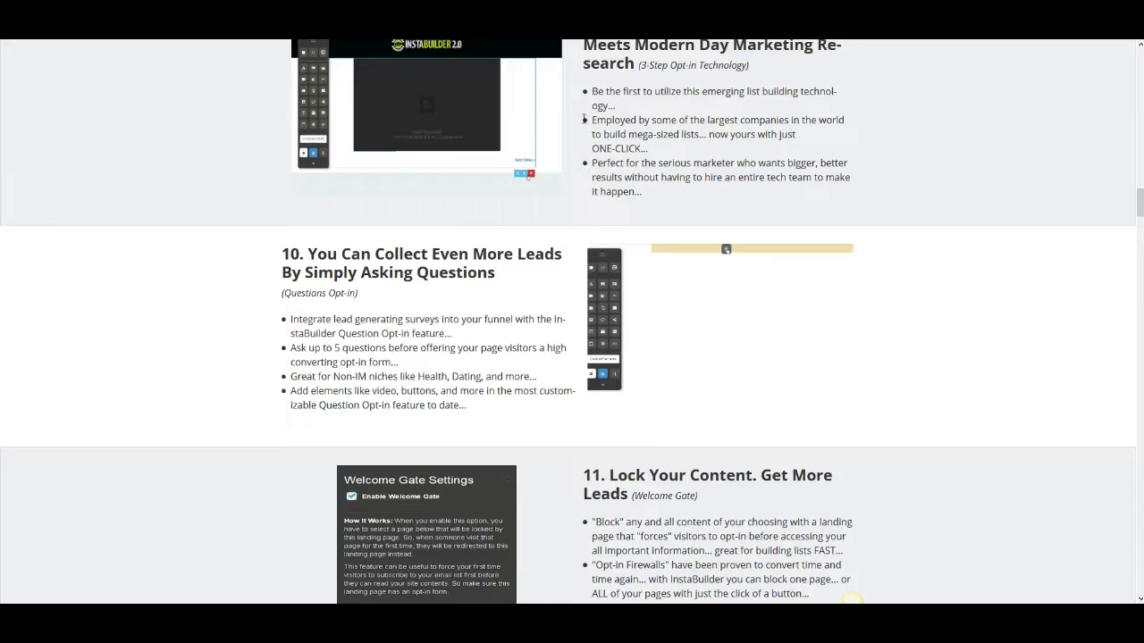
scroll(668, 393, "down", 5)
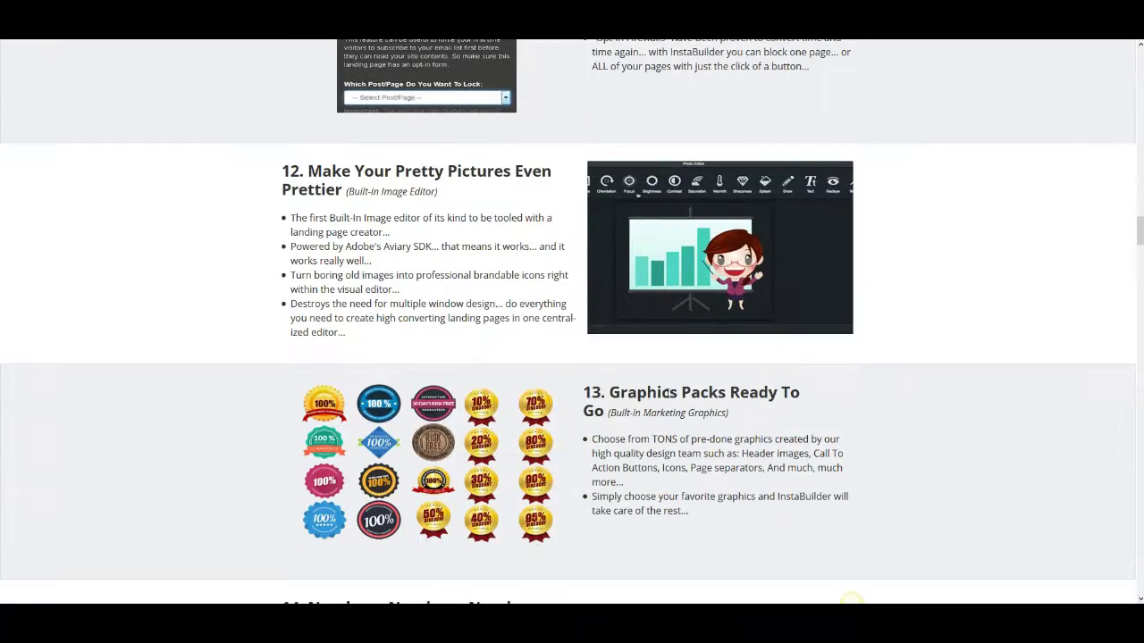
scroll(665, 393, "down", 8)
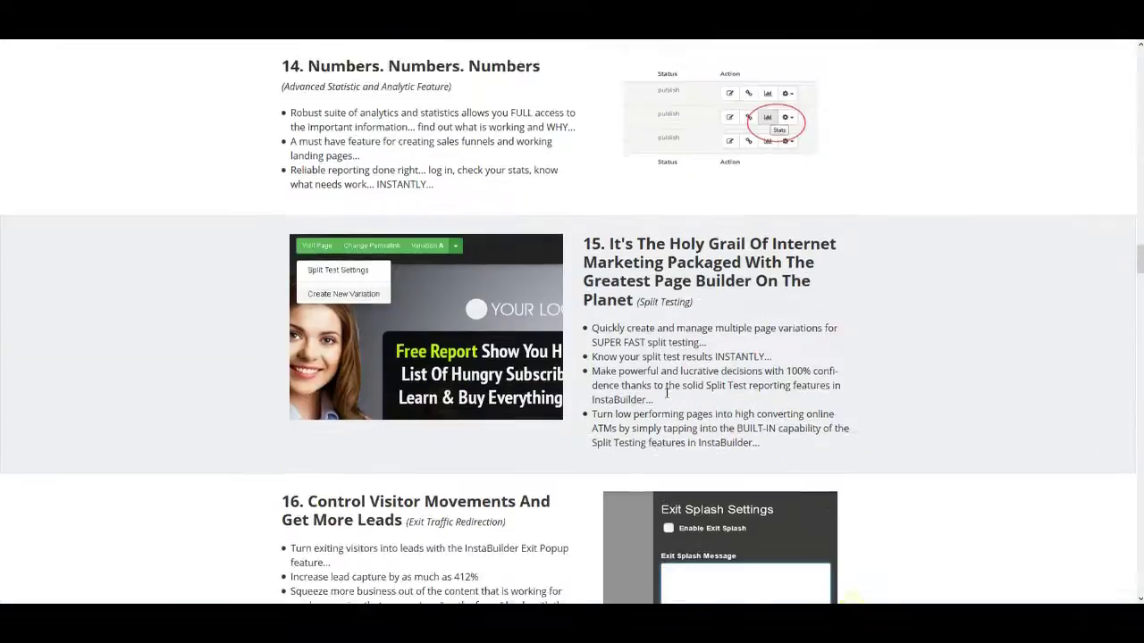
scroll(665, 398, "down", 14)
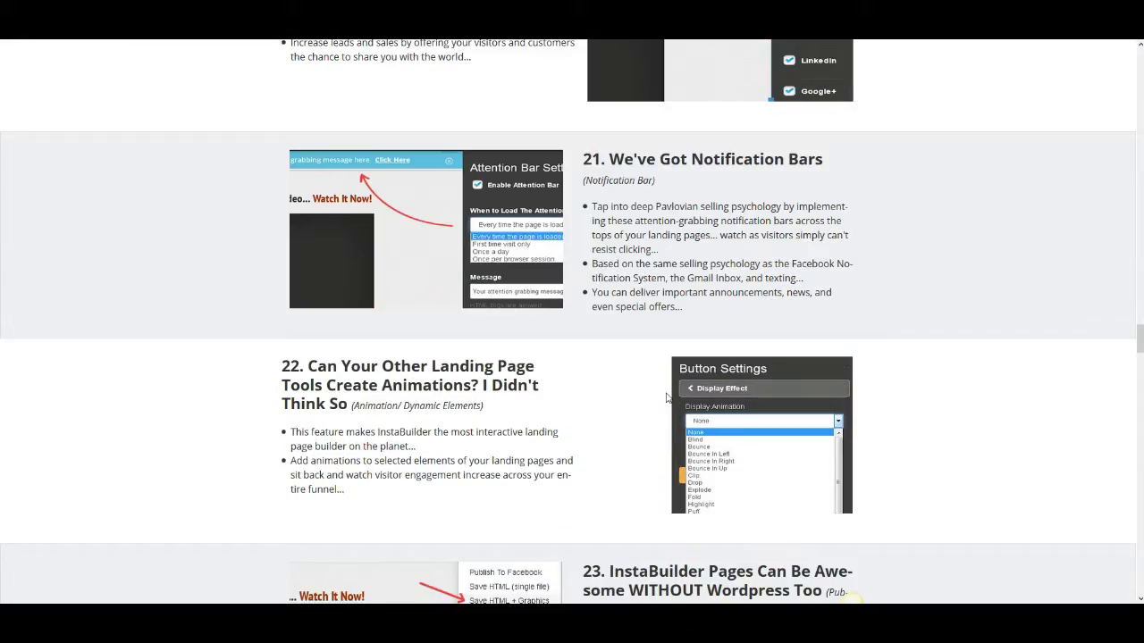
scroll(665, 398, "down", 14)
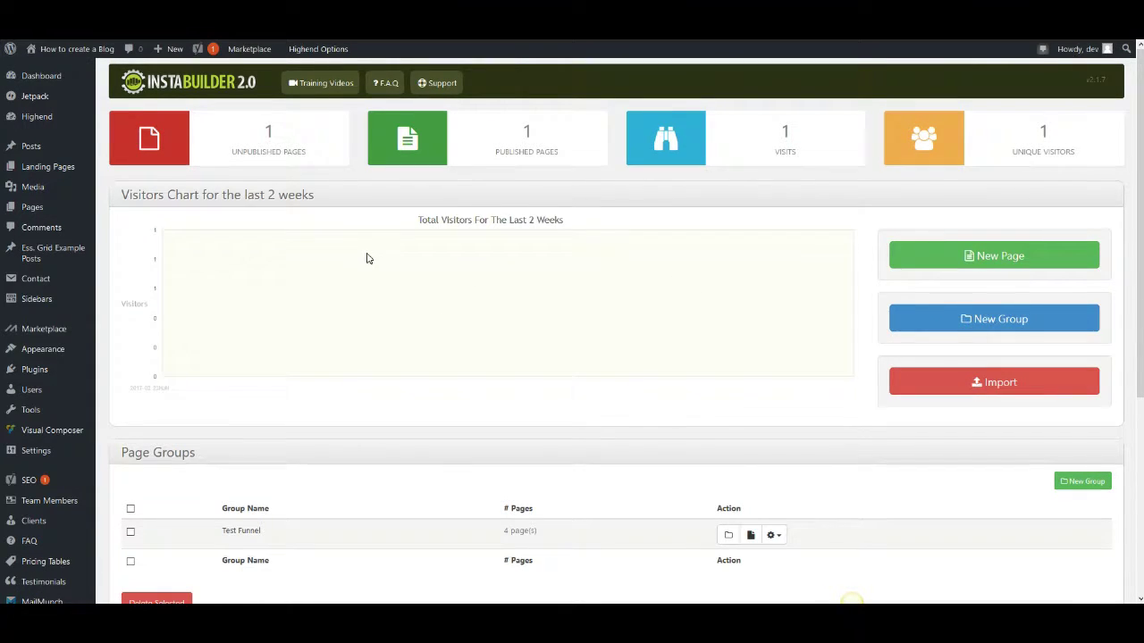
Step: Look over the InstaBuilder 2.0 dashboard's visitor chart and page groups, and the customer testimonials on its sales page
scroll(367, 258, "down", 1)
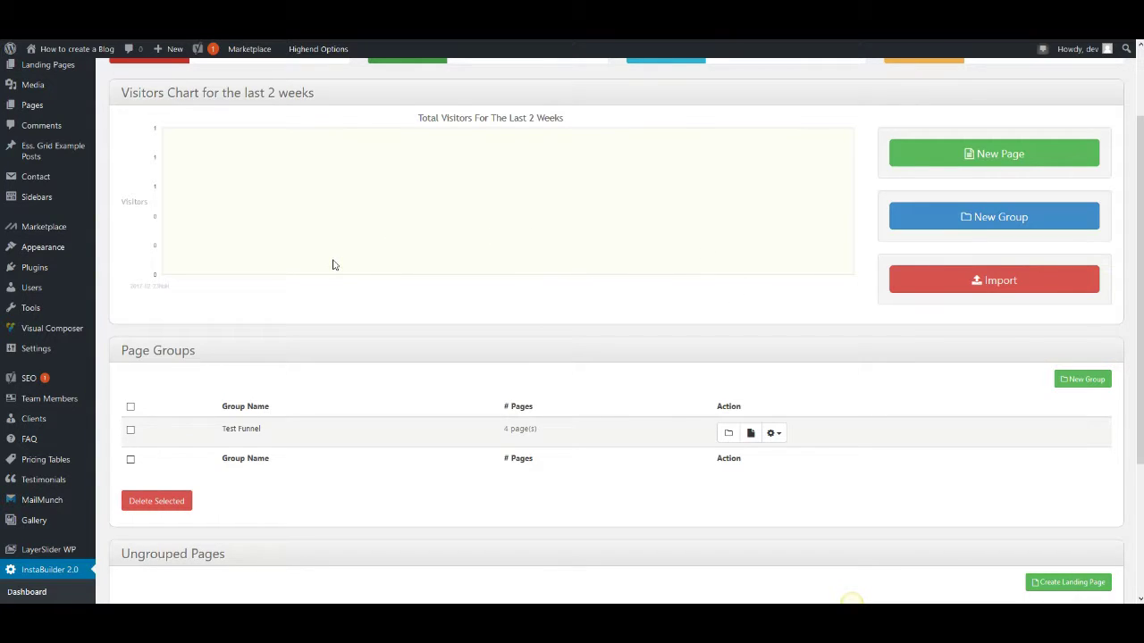
scroll(335, 264, "up", 1)
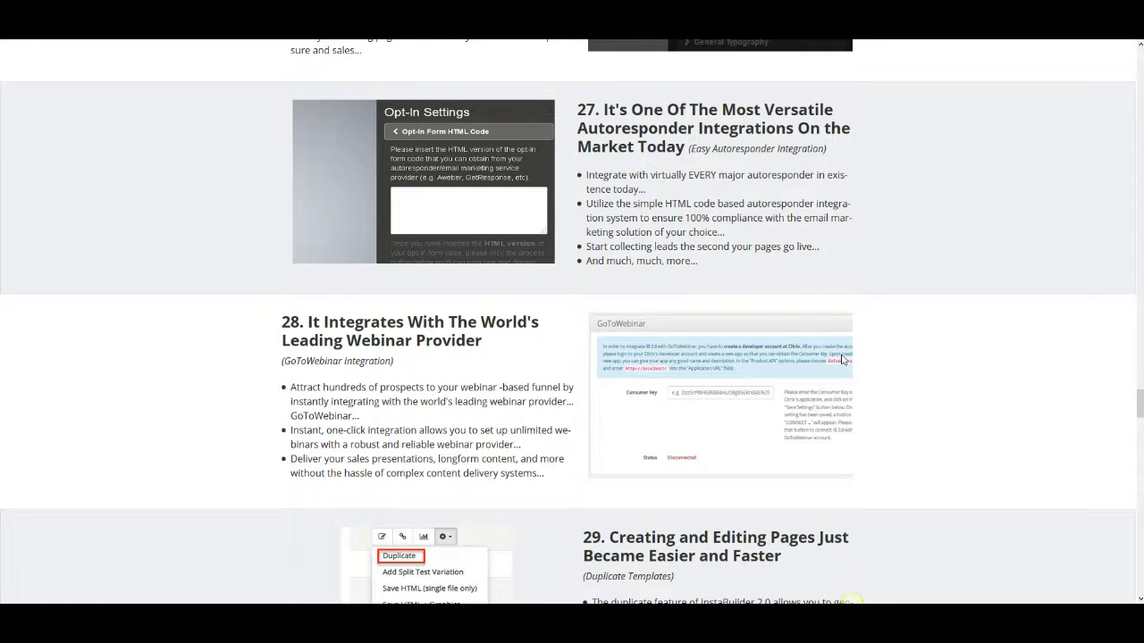
scroll(843, 313, "down", 15)
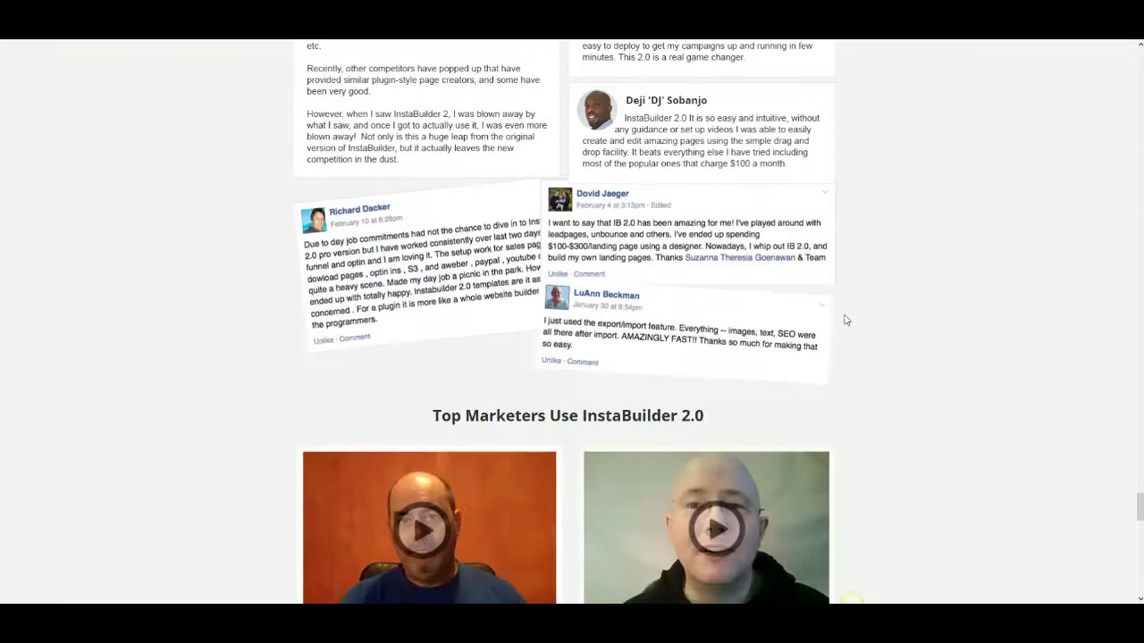
scroll(845, 320, "down", 4)
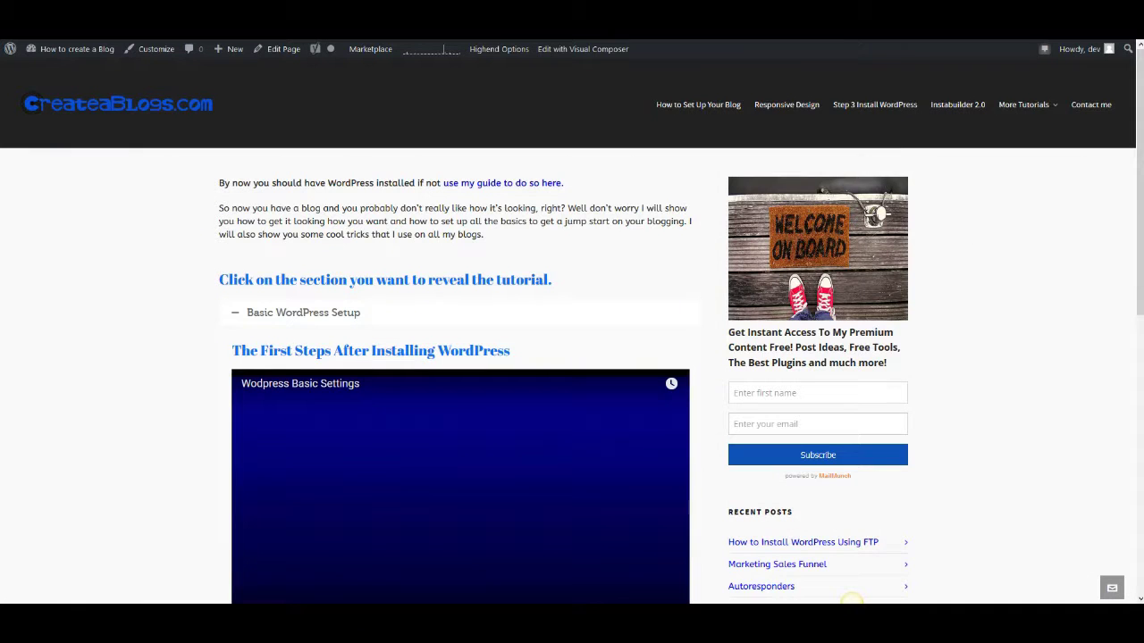
Step: Open the Contact me page of the CreateaBlogs.com blog
left_click(1087, 105)
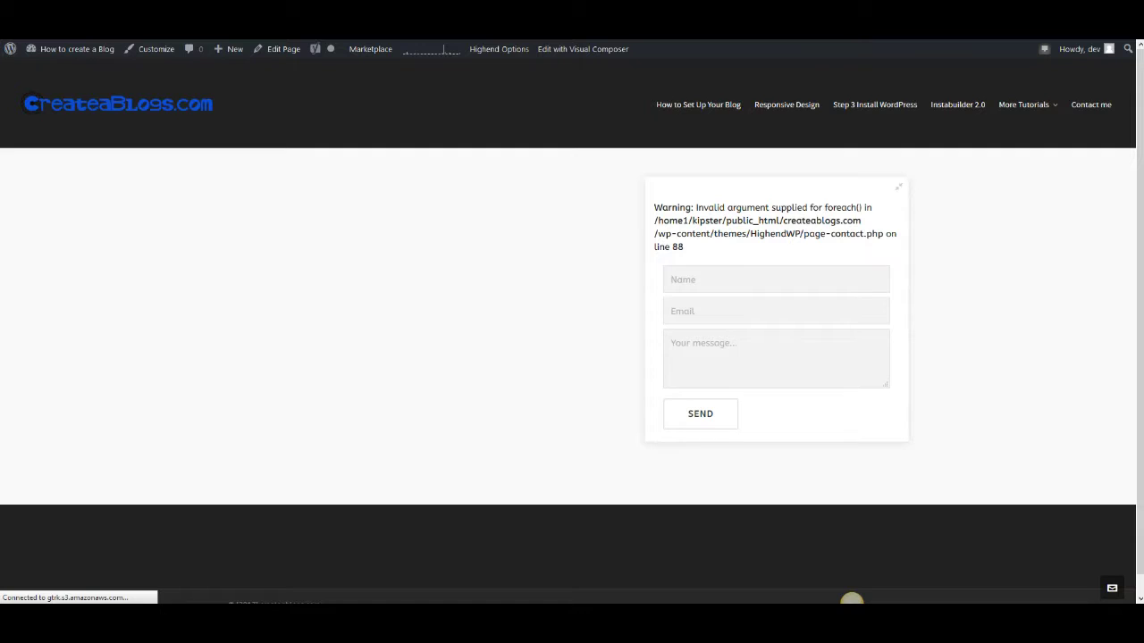
right_click(851, 599)
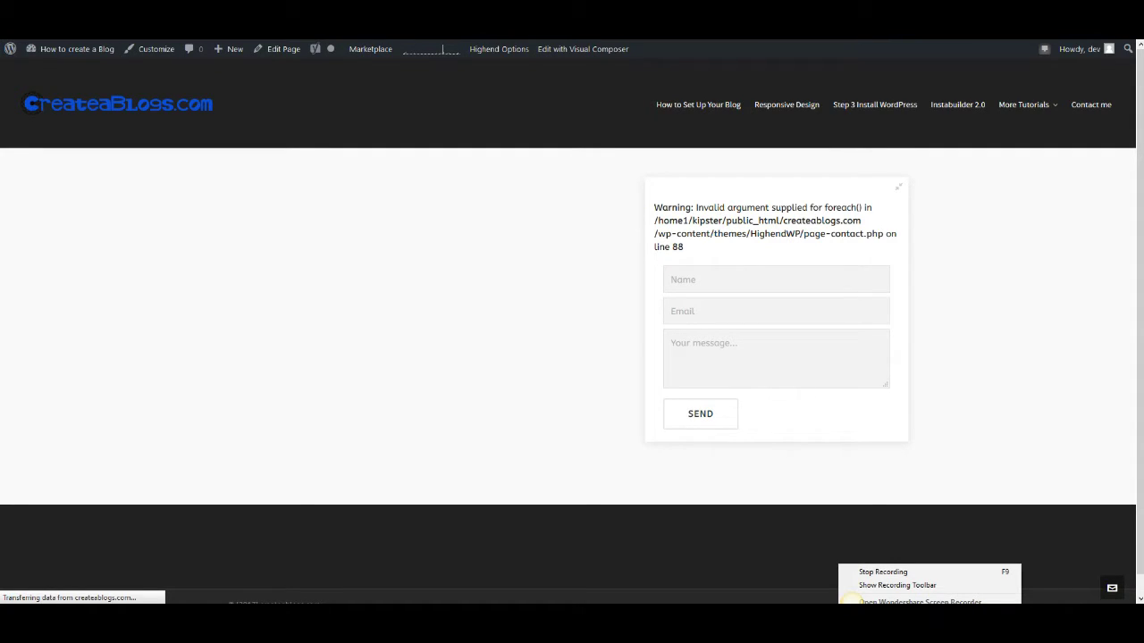